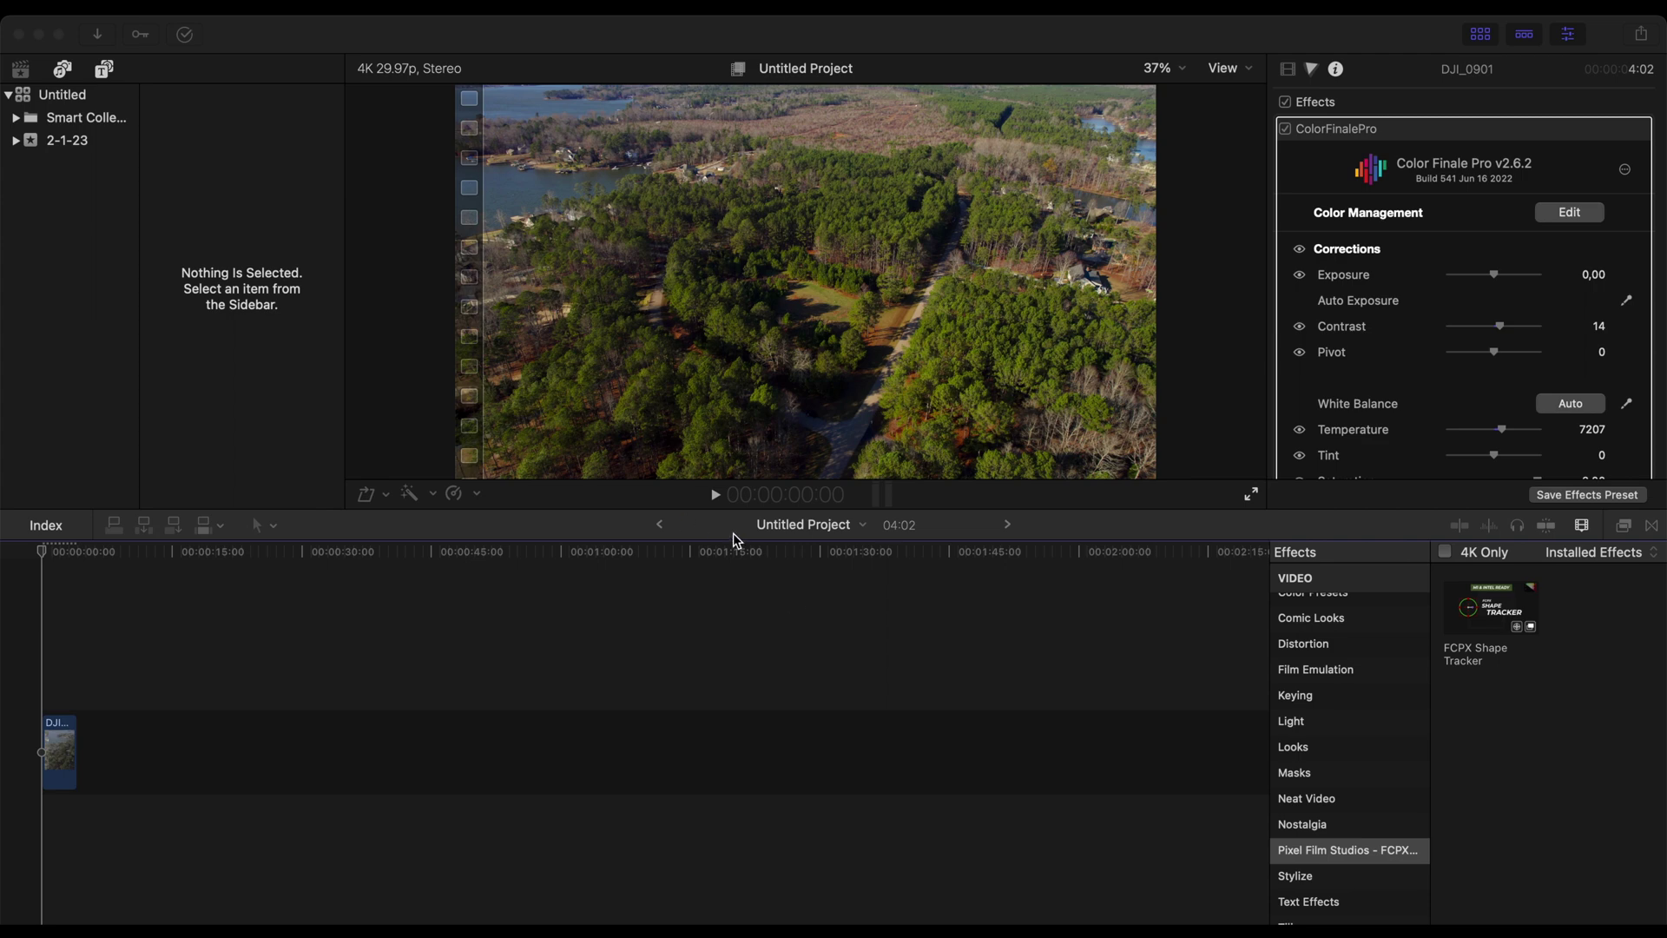
{"action": "left_click", "coordinate": [19, 711]}
{"action": "key", "text": "space"}
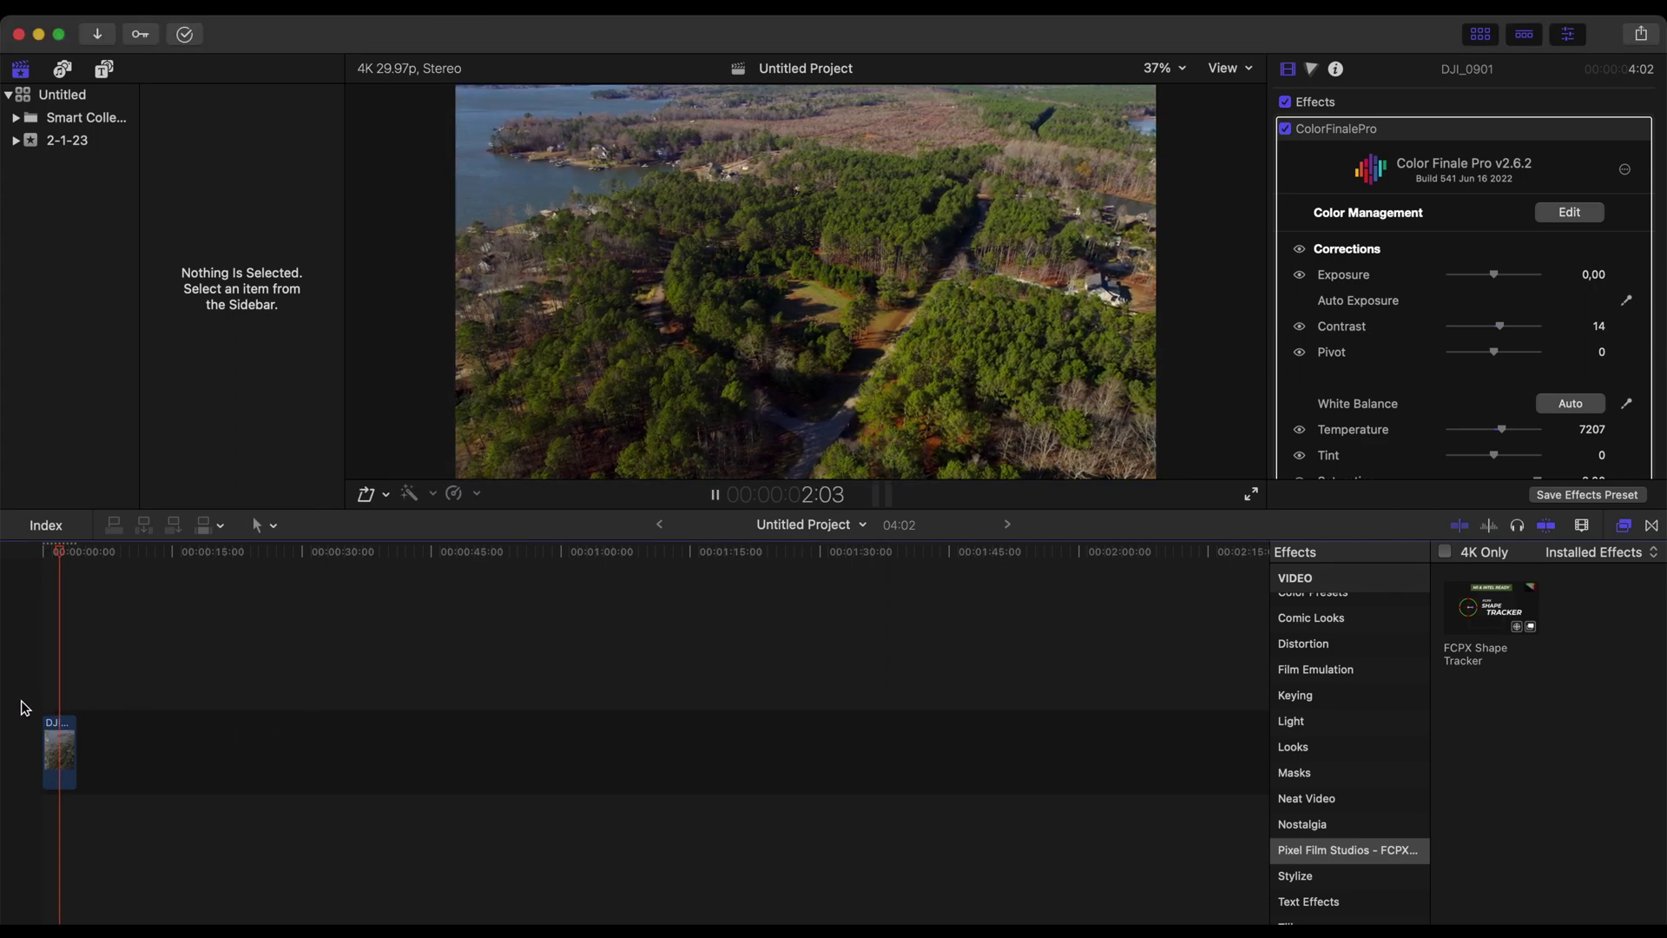
{"action": "key", "text": "j"}
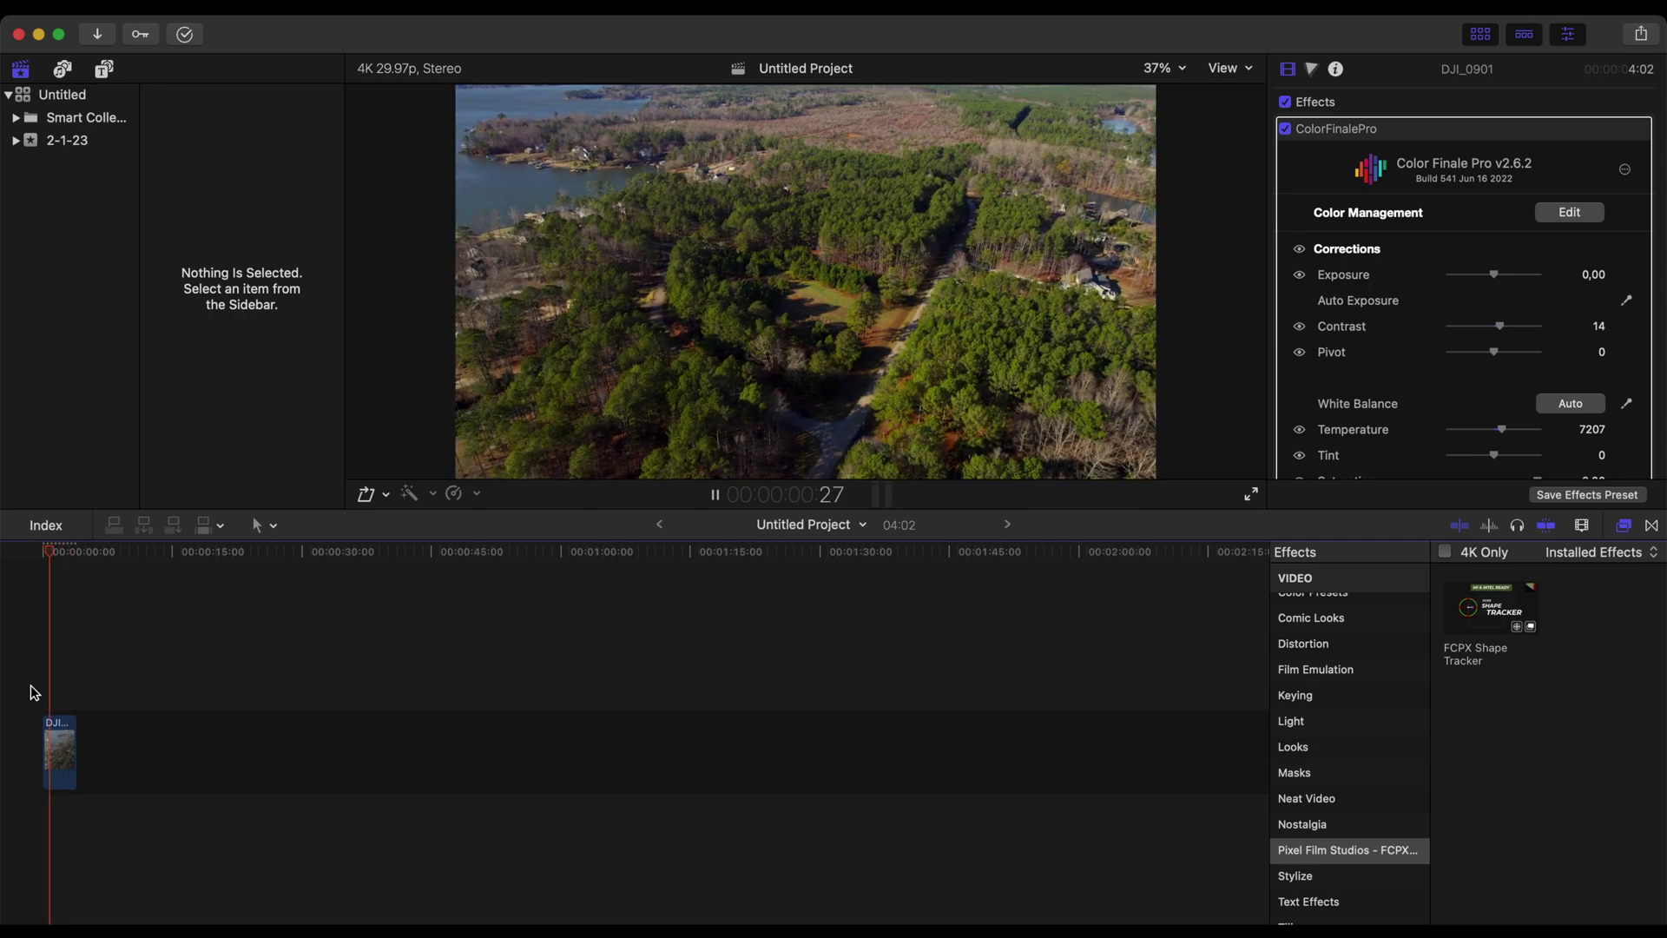
{"action": "key", "text": "l"}
{"action": "key", "text": "k"}
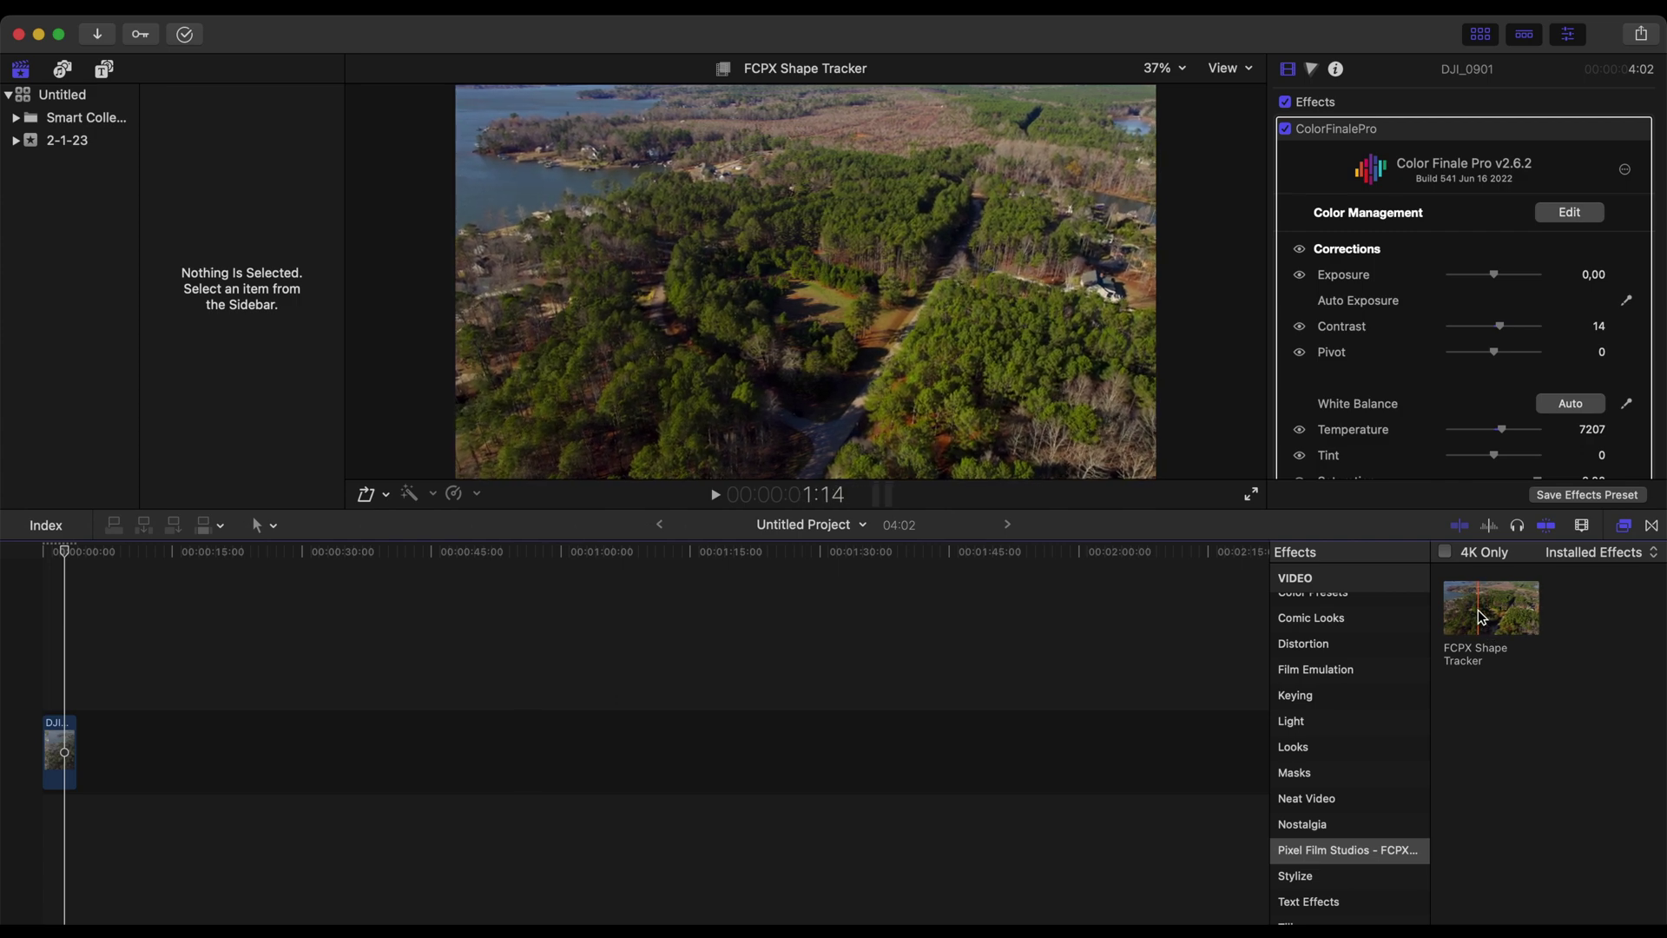
Step: Apply FCPX Shape Tracker to the DJI_0901 drone clip and launch its tracking editor
{"action": "left_click", "coordinate": [1482, 616]}
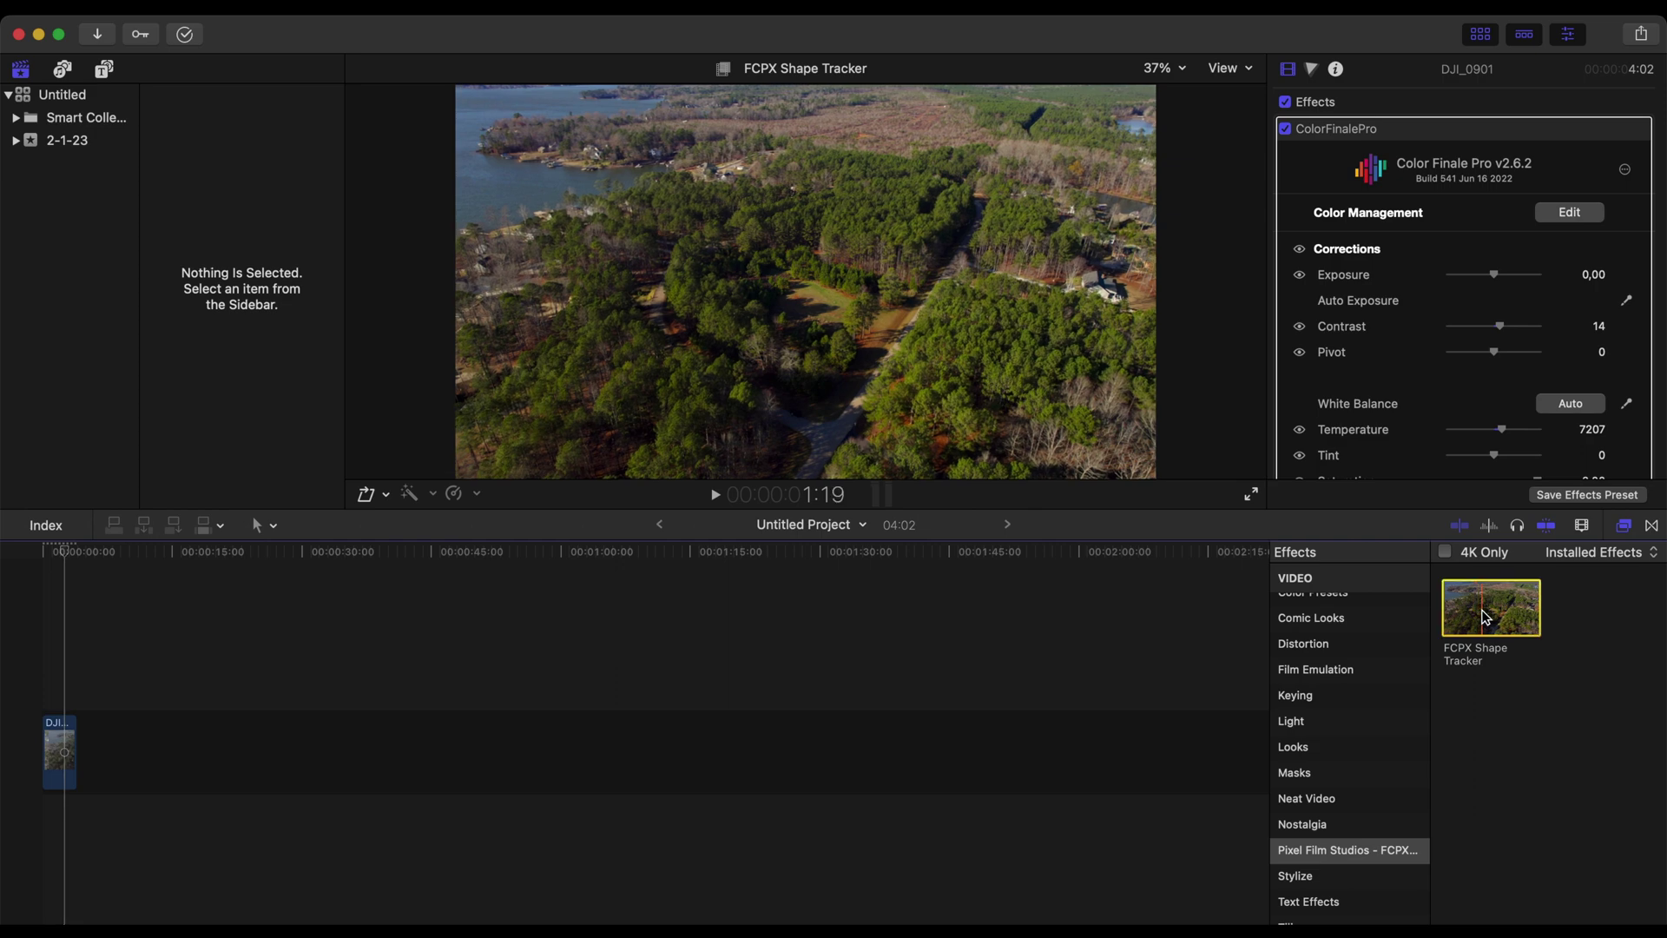
{"action": "left_click_drag", "start_coordinate": [1484, 616], "coordinate": [56, 777]}
{"action": "left_click", "coordinate": [32, 686]}
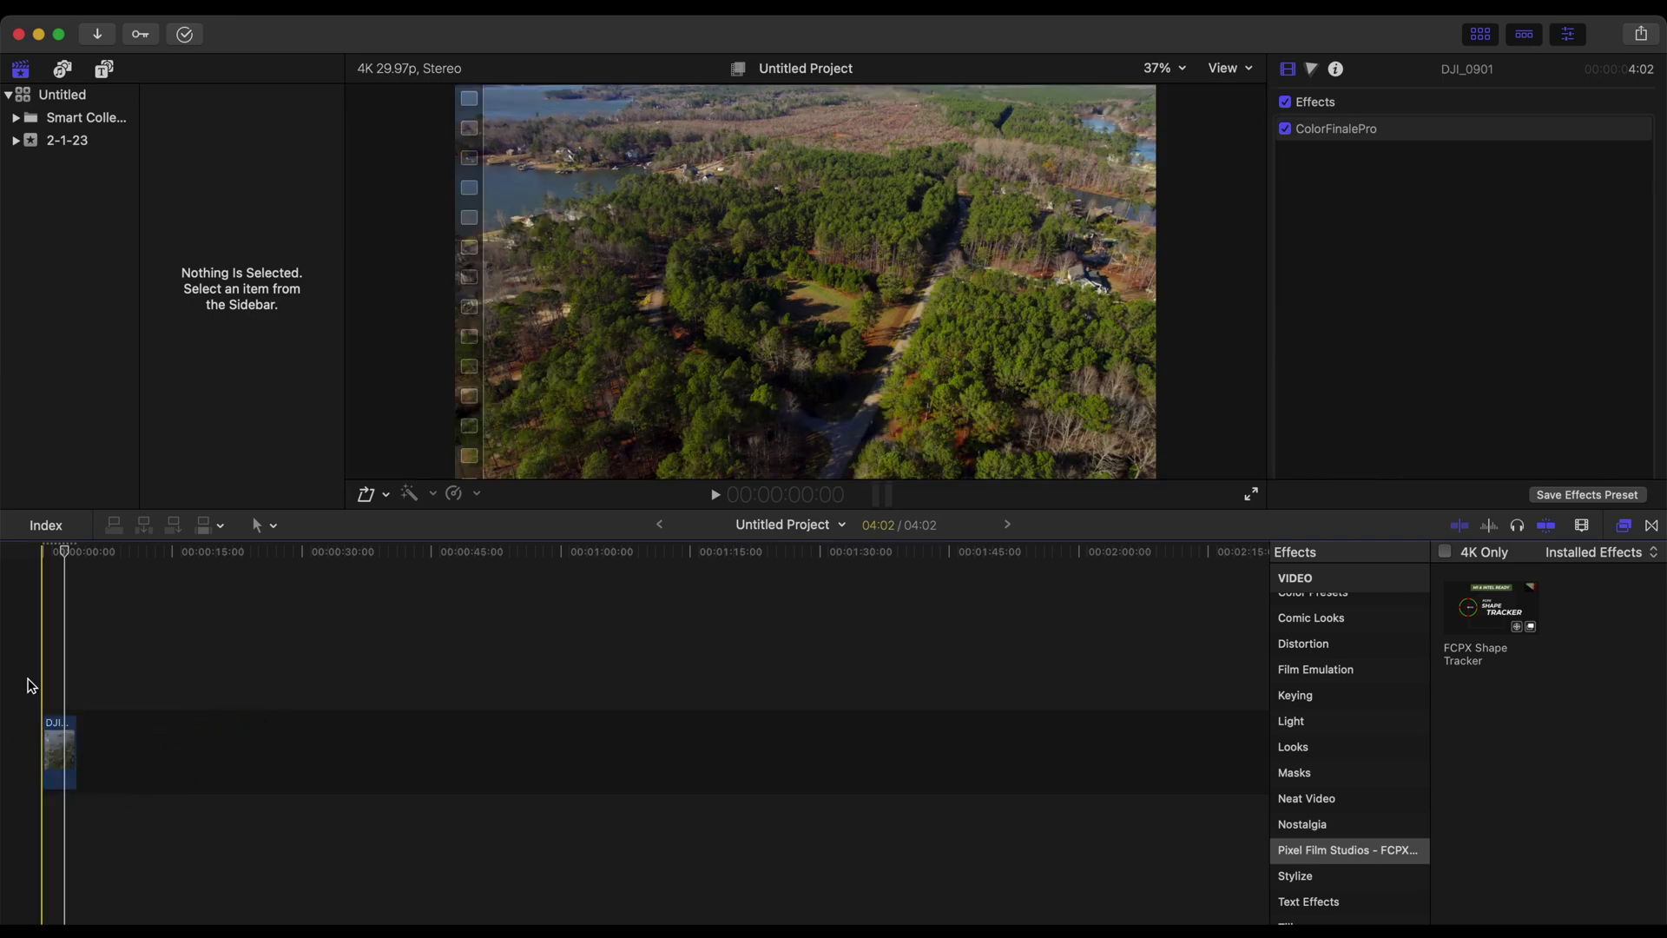
{"action": "scroll", "coordinate": [1413, 351], "scroll_direction": "down", "scroll_amount": 5}
{"action": "scroll", "coordinate": [1413, 351], "scroll_direction": "down", "scroll_amount": 10}
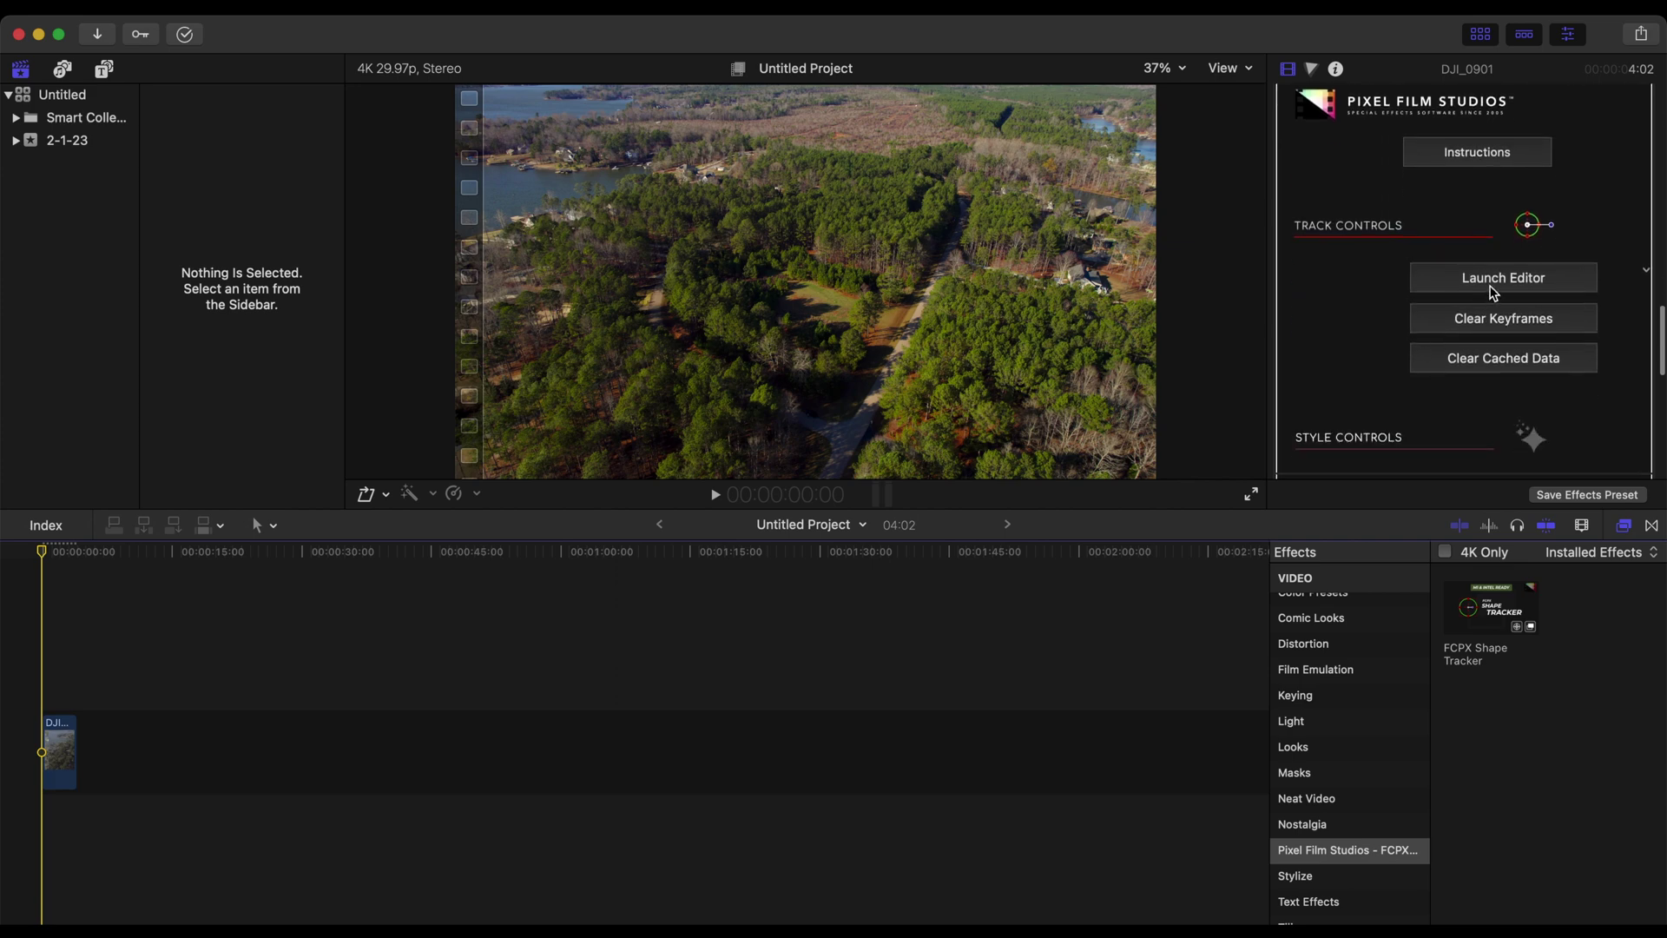
{"action": "left_click", "coordinate": [1494, 291]}
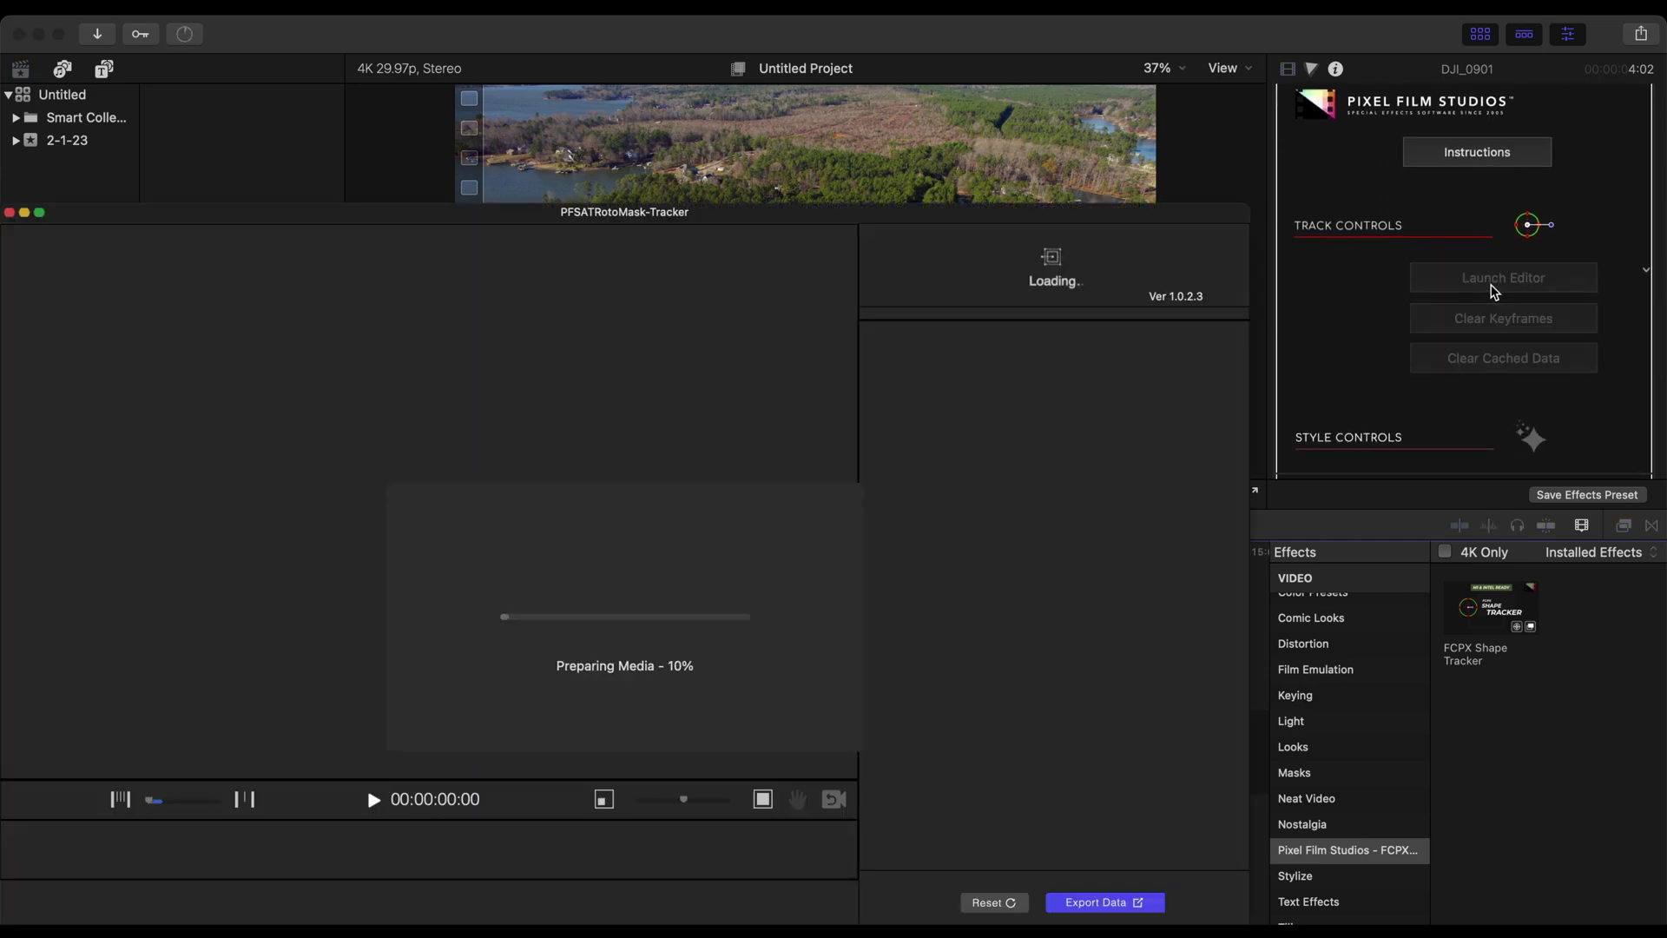
Step: Expand Layer 0, select Shape 0, enable motion analysis, and pick the rectangle tool
{"action": "left_click_drag", "start_coordinate": [647, 219], "coordinate": [833, 158]}
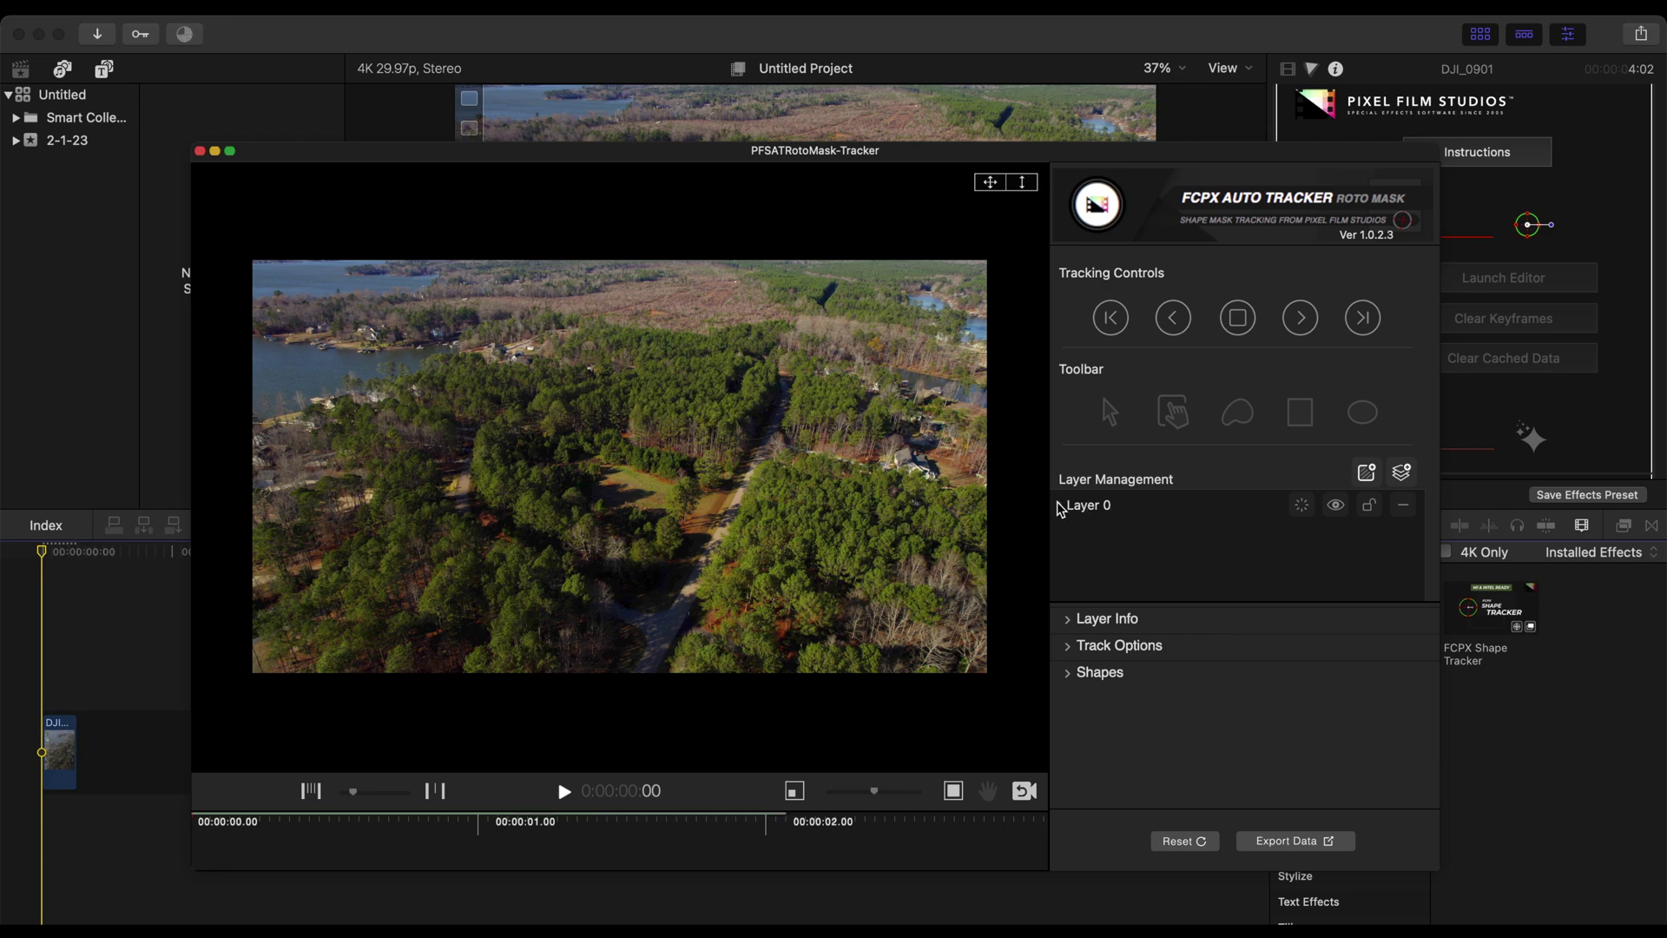
{"action": "left_click", "coordinate": [1058, 506]}
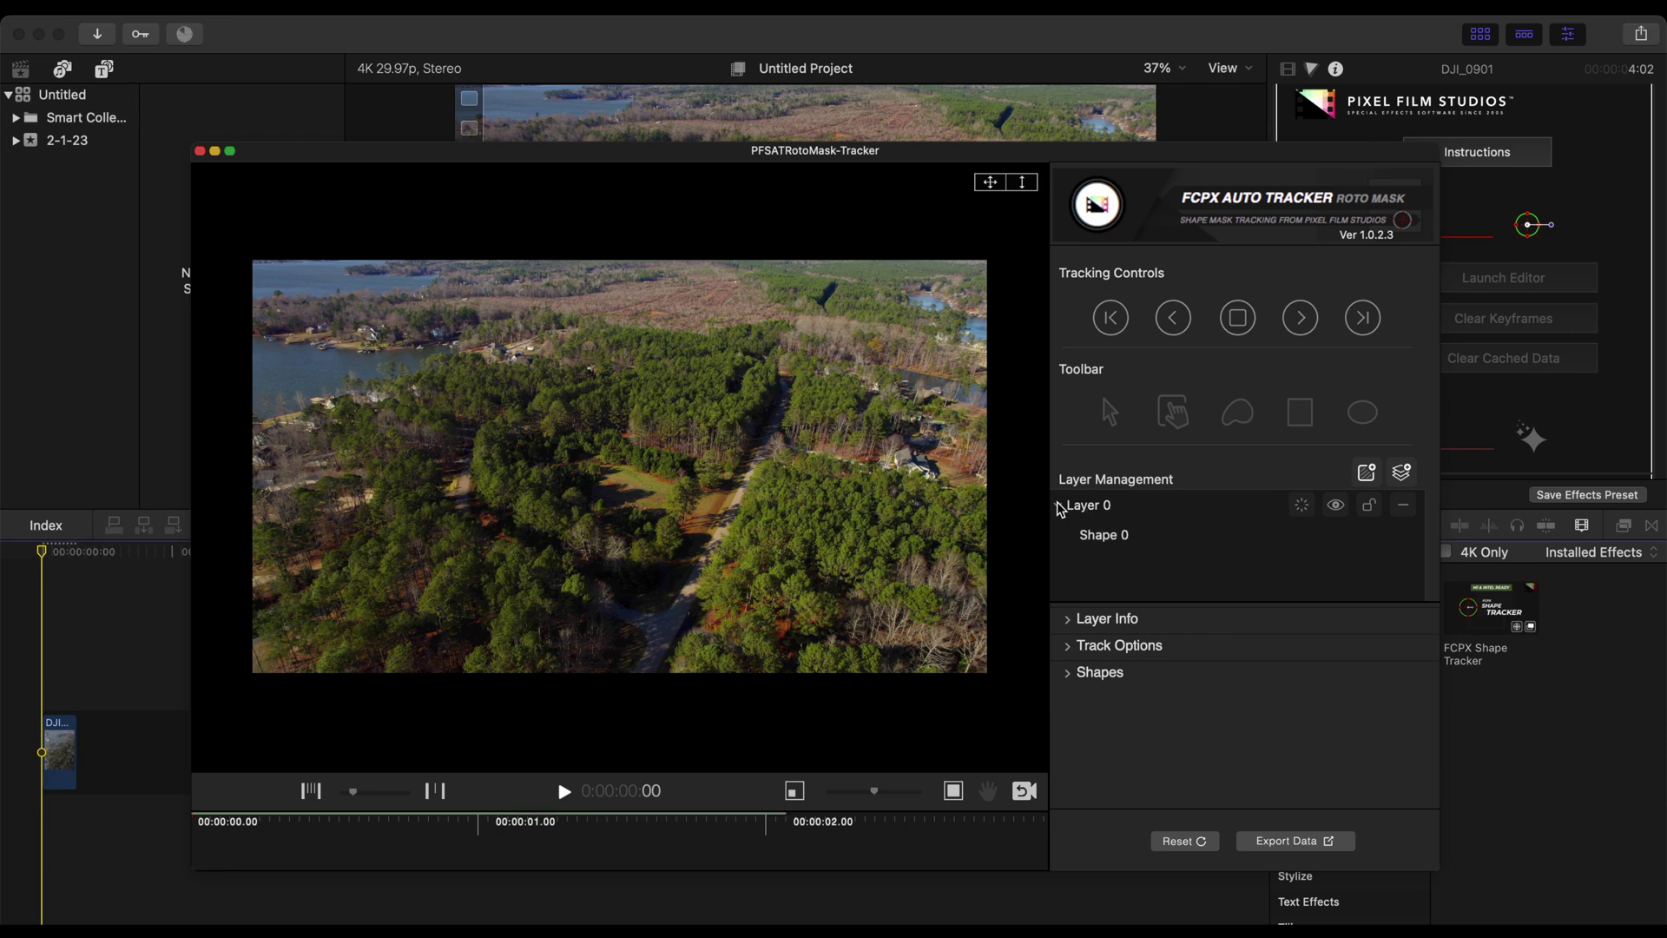
{"action": "left_click", "coordinate": [1105, 535]}
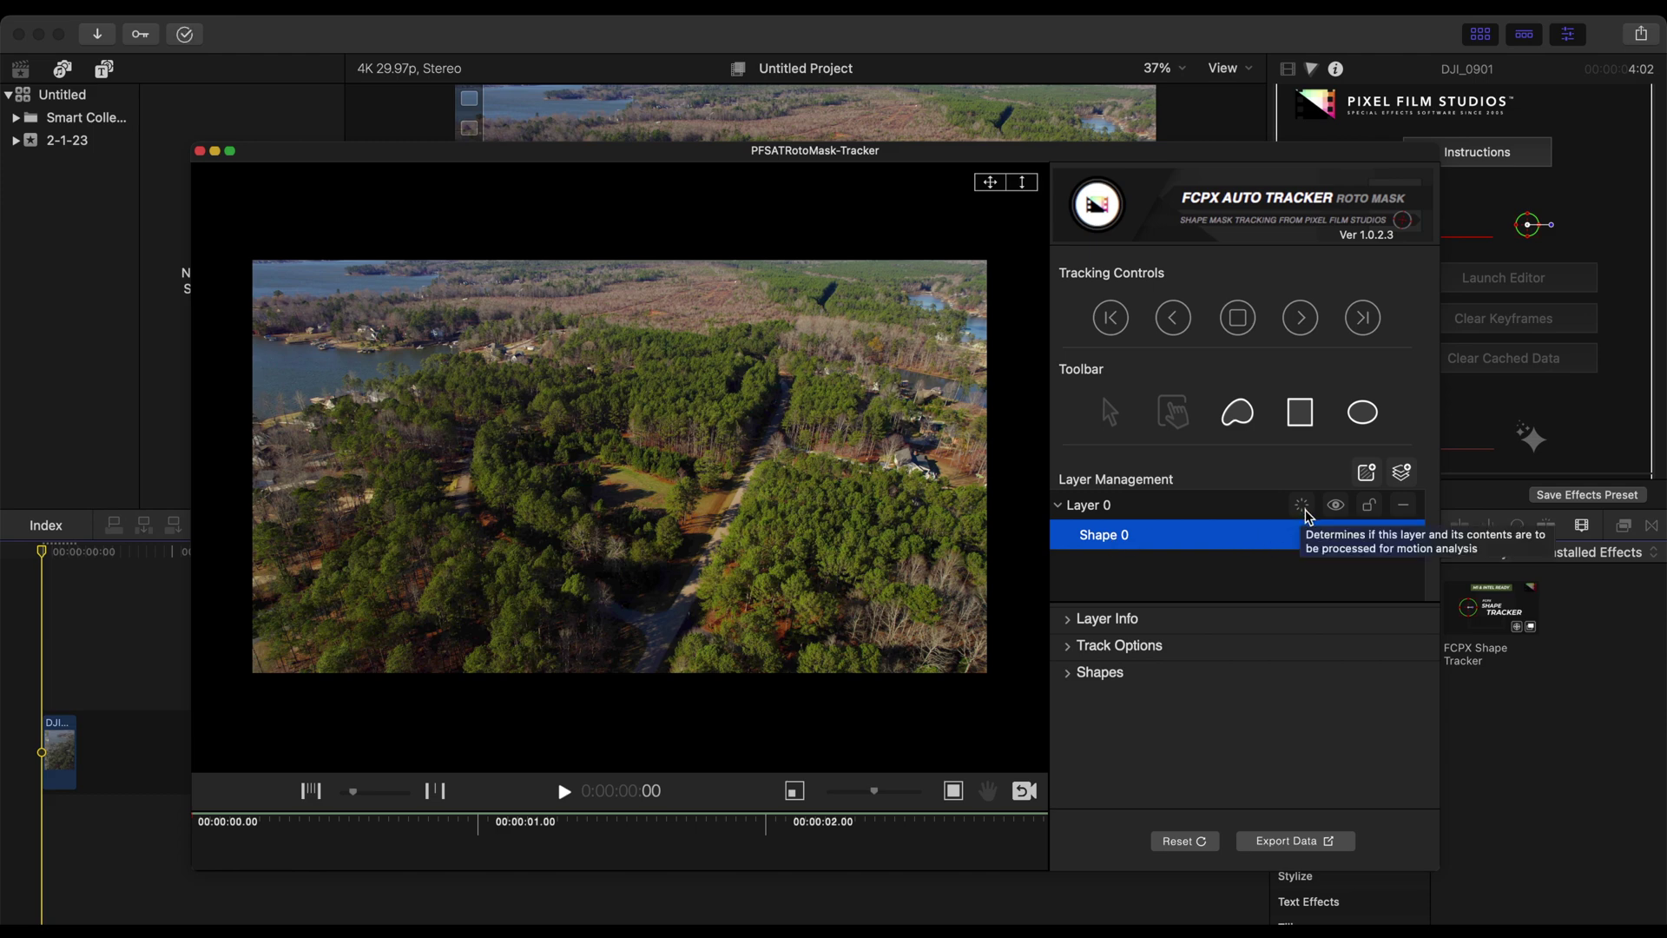
{"action": "left_click", "coordinate": [1302, 505]}
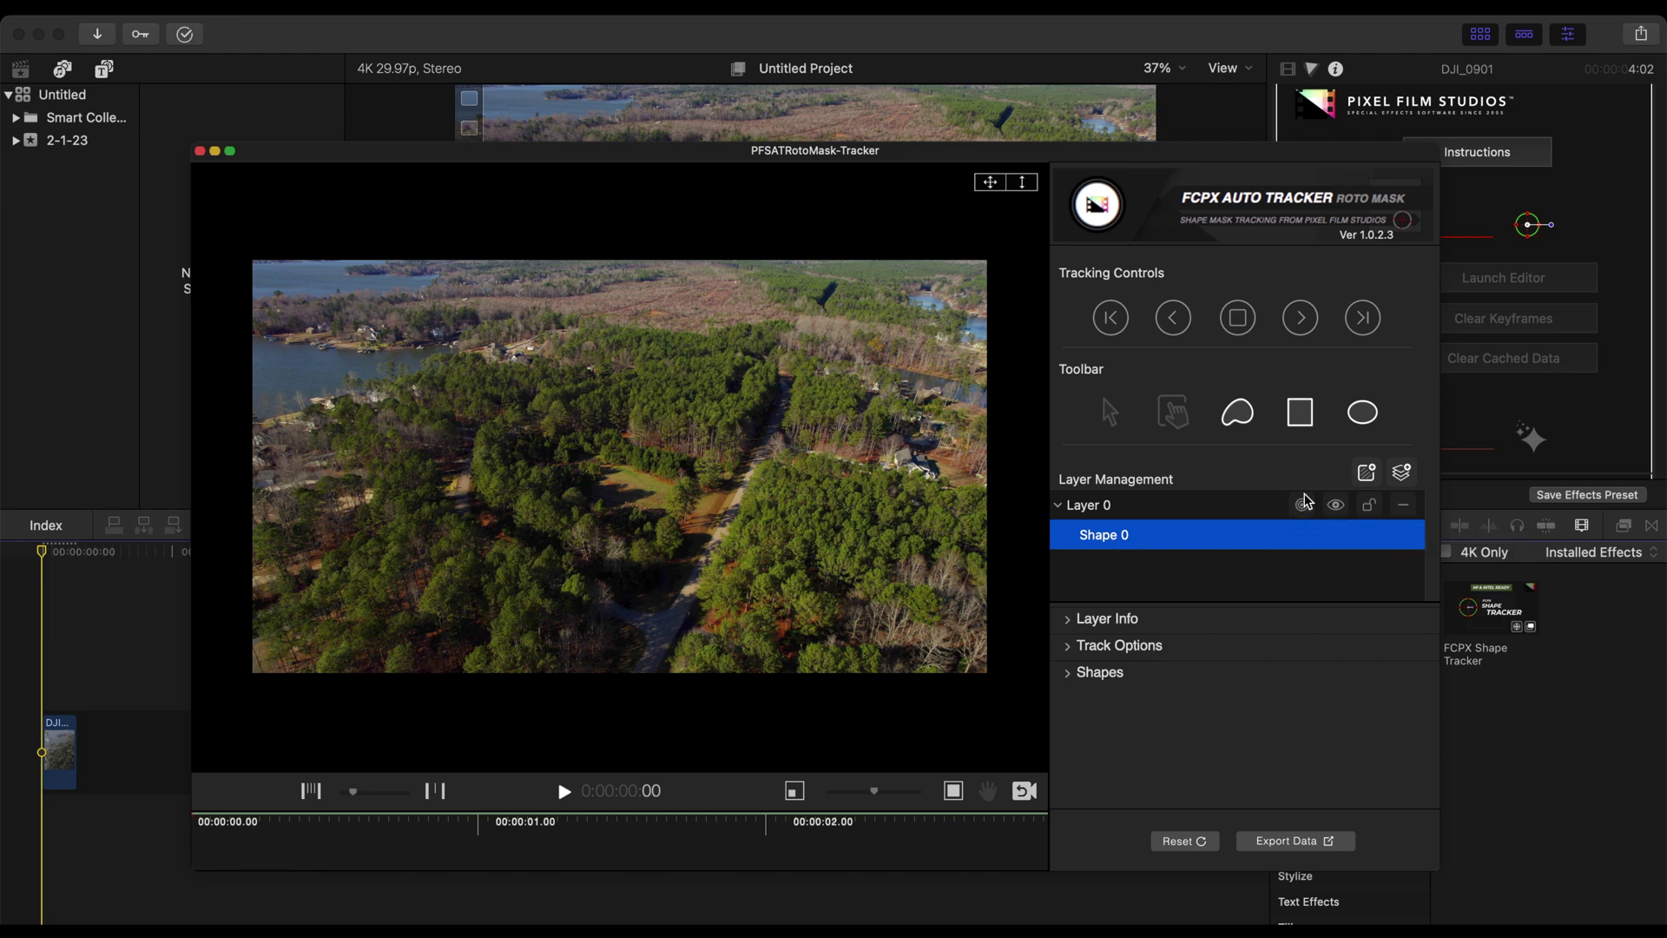
{"action": "left_click", "coordinate": [1300, 417]}
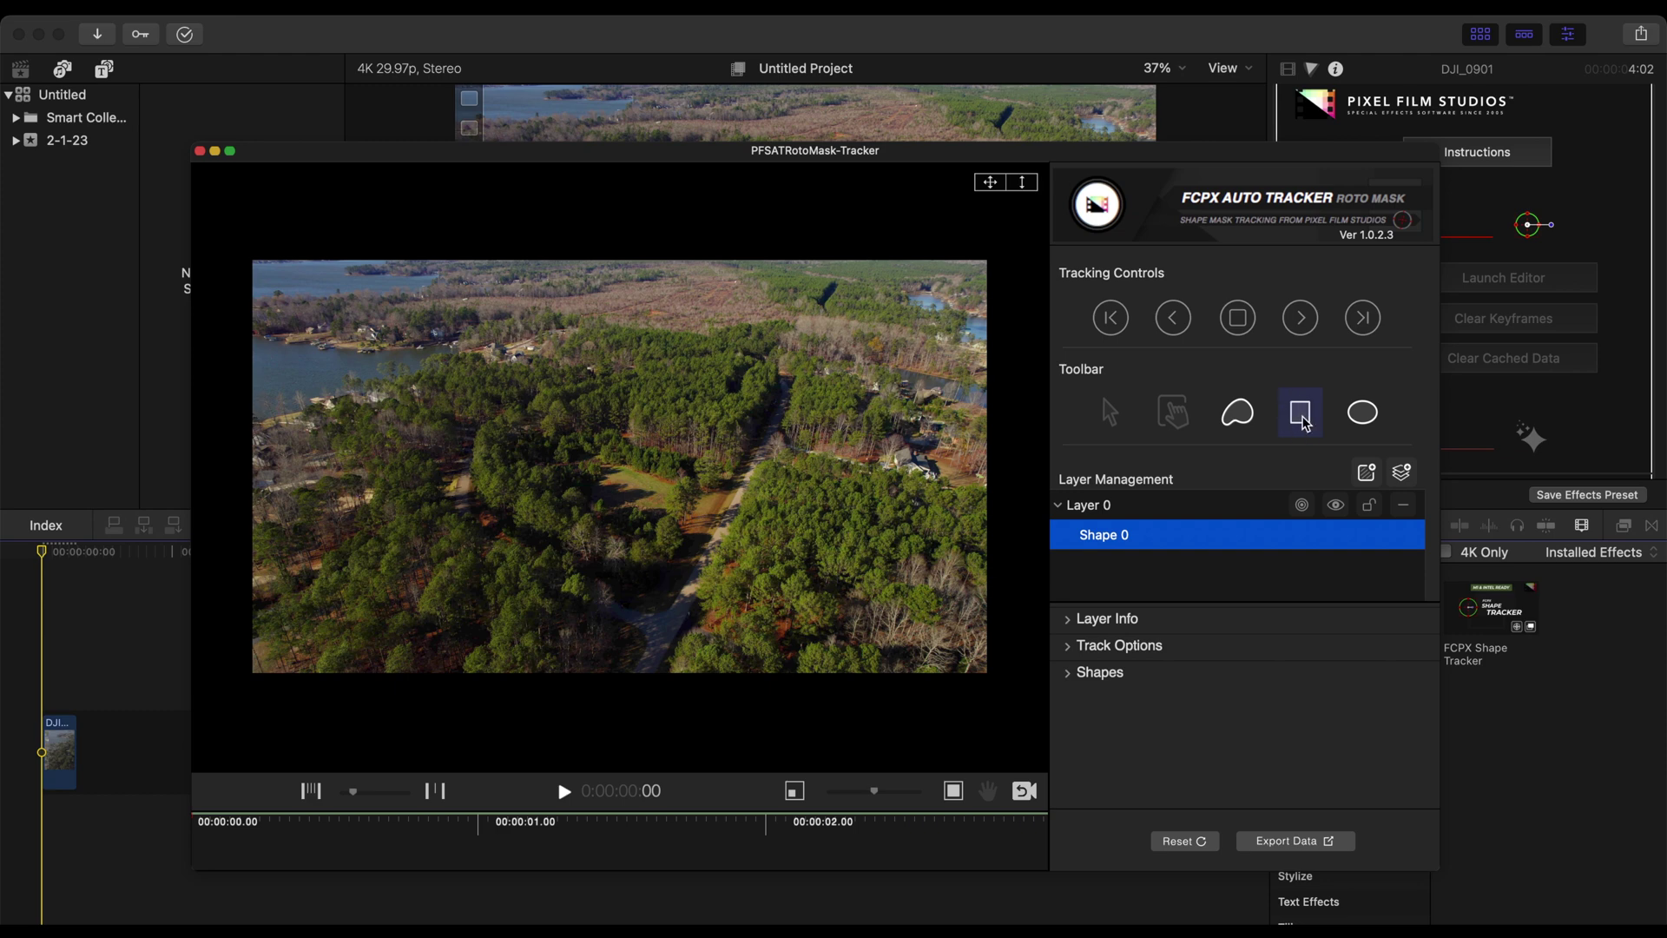
Step: Draw a rectangle over the clearing and drag its four corners to fit the property boundary
{"action": "left_click_drag", "start_coordinate": [551, 438], "coordinate": [663, 519]}
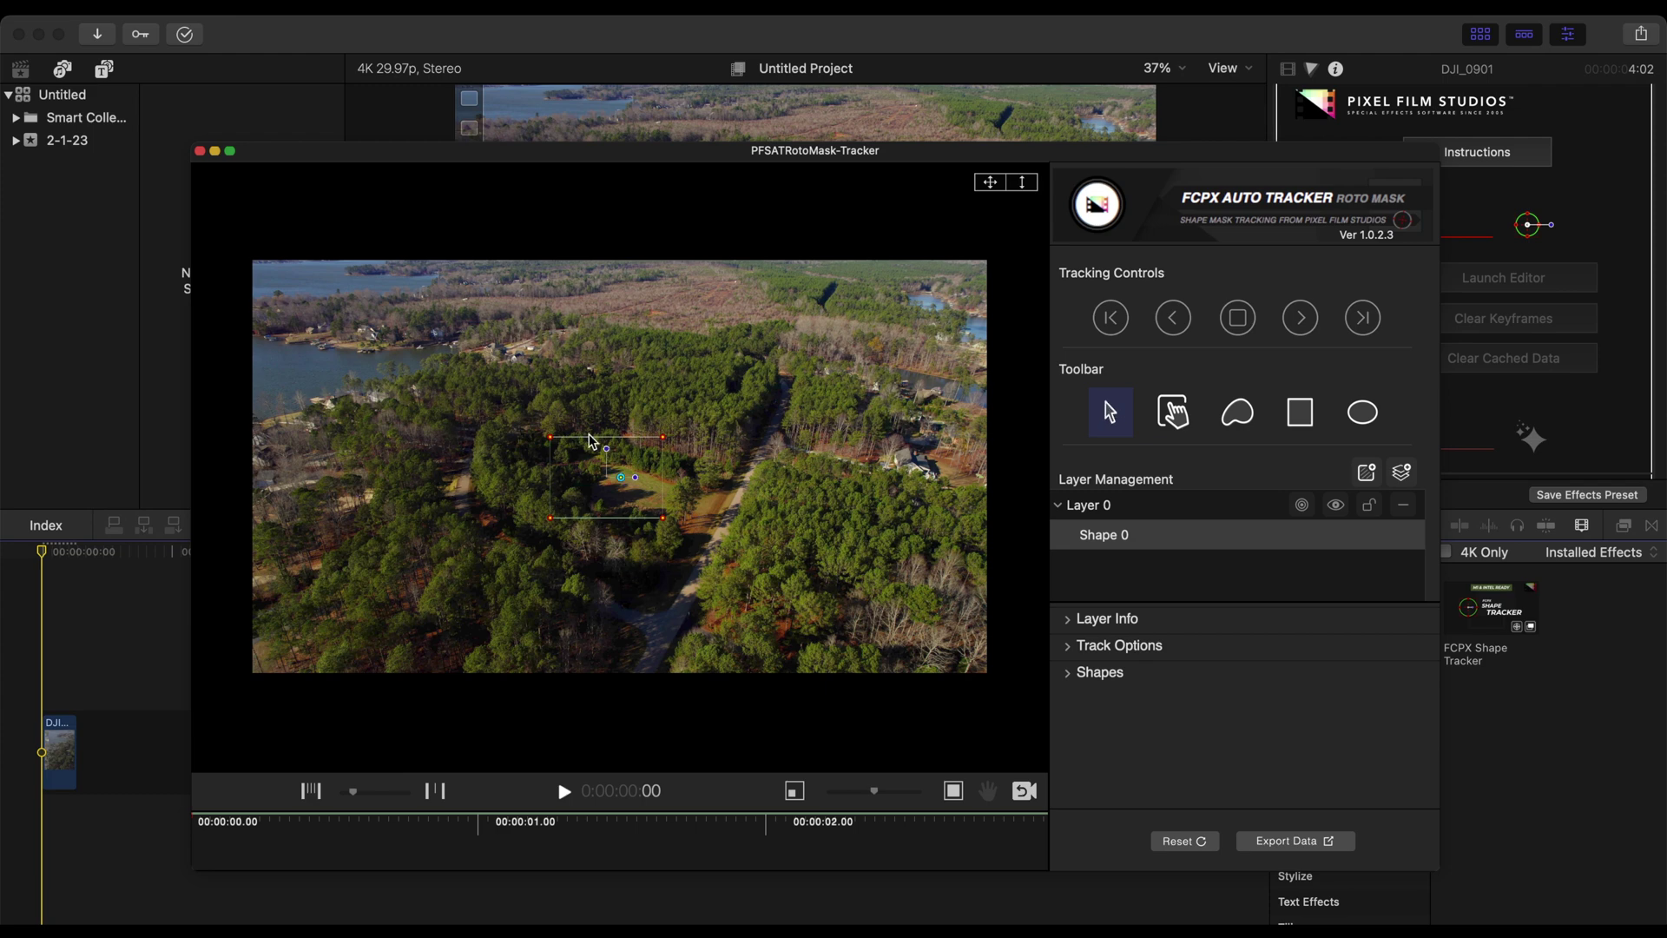
{"action": "left_click_drag", "start_coordinate": [551, 443], "coordinate": [543, 423]}
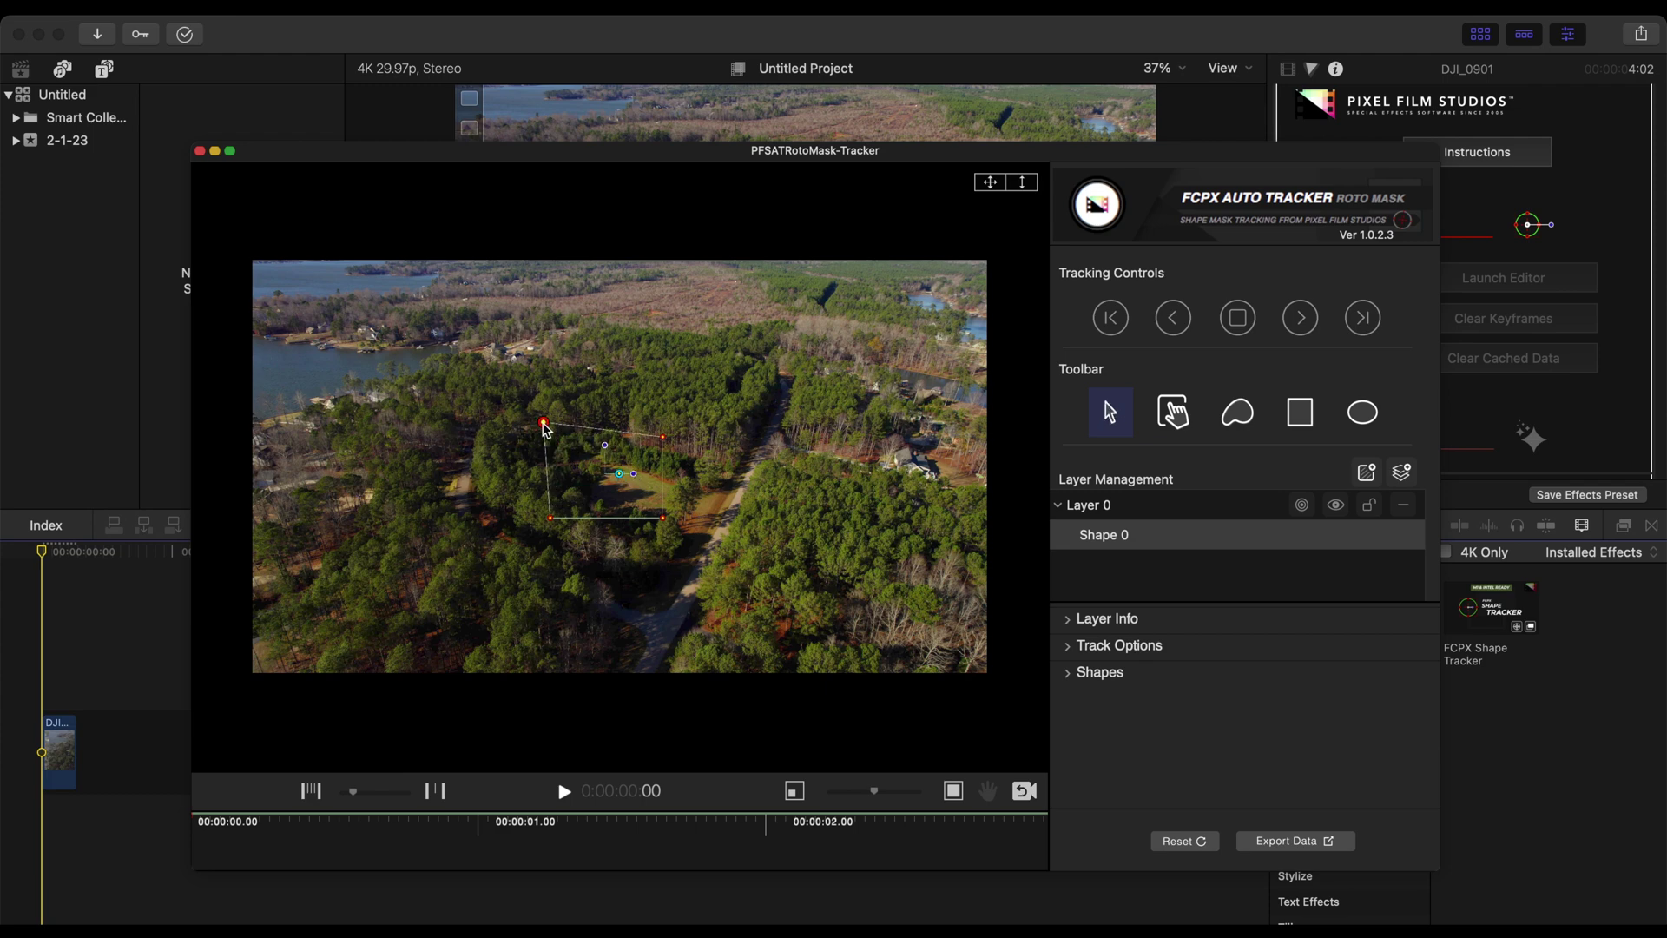
{"action": "left_click_drag", "start_coordinate": [551, 522], "coordinate": [482, 497]}
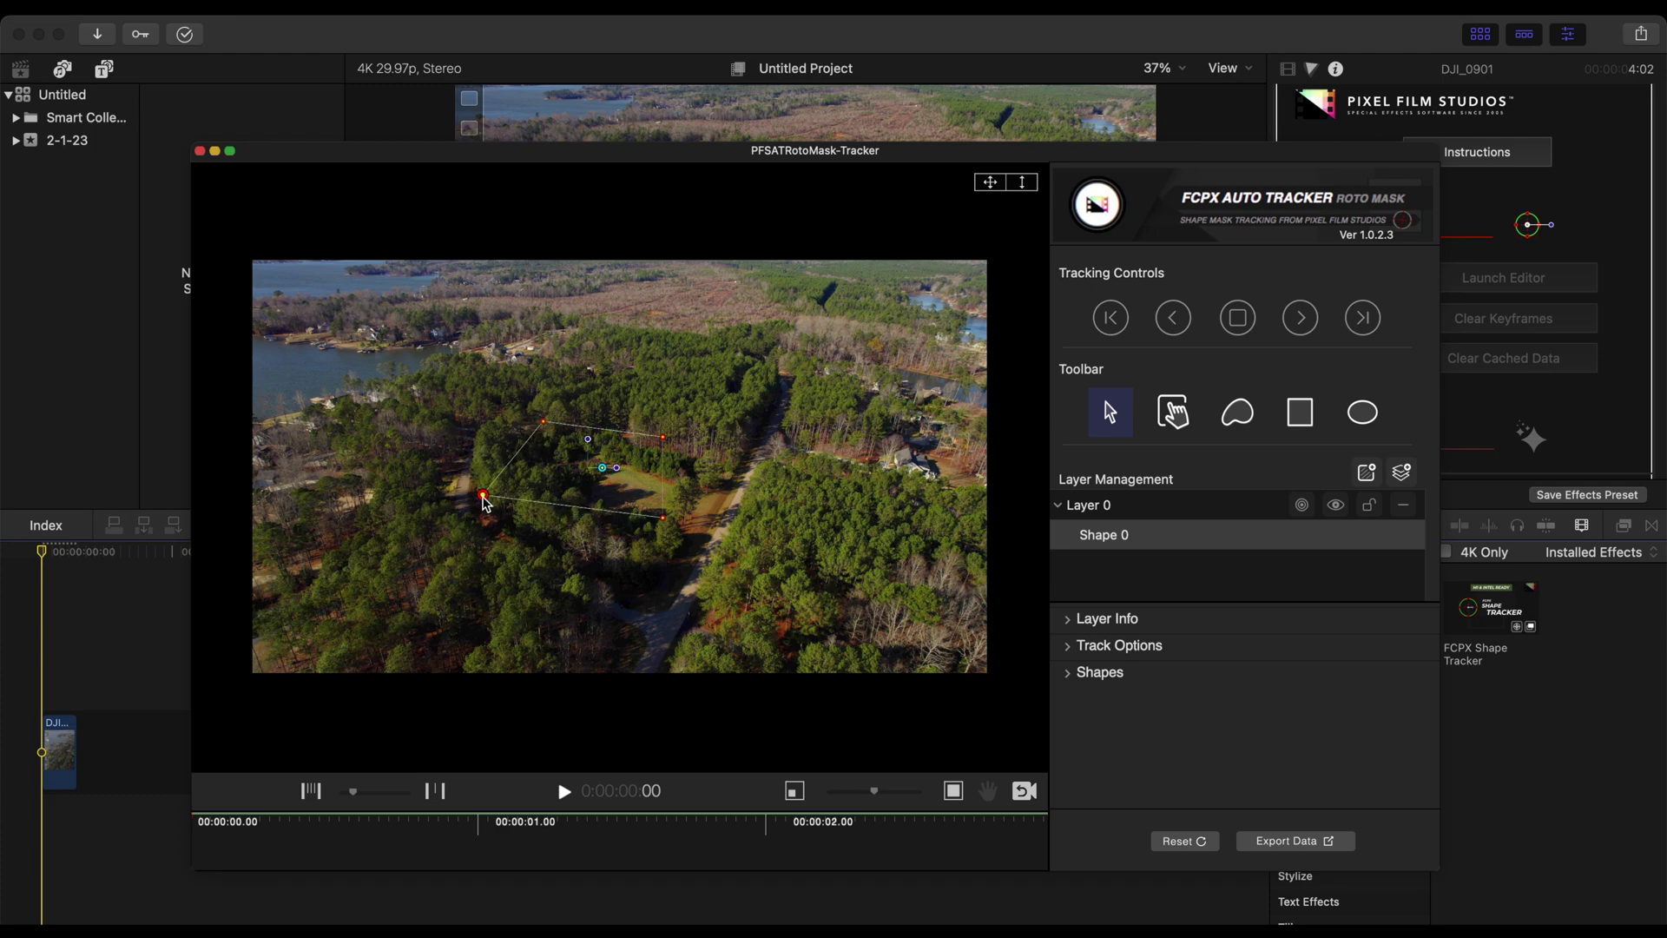
{"action": "left_click_drag", "start_coordinate": [663, 518], "coordinate": [696, 570]}
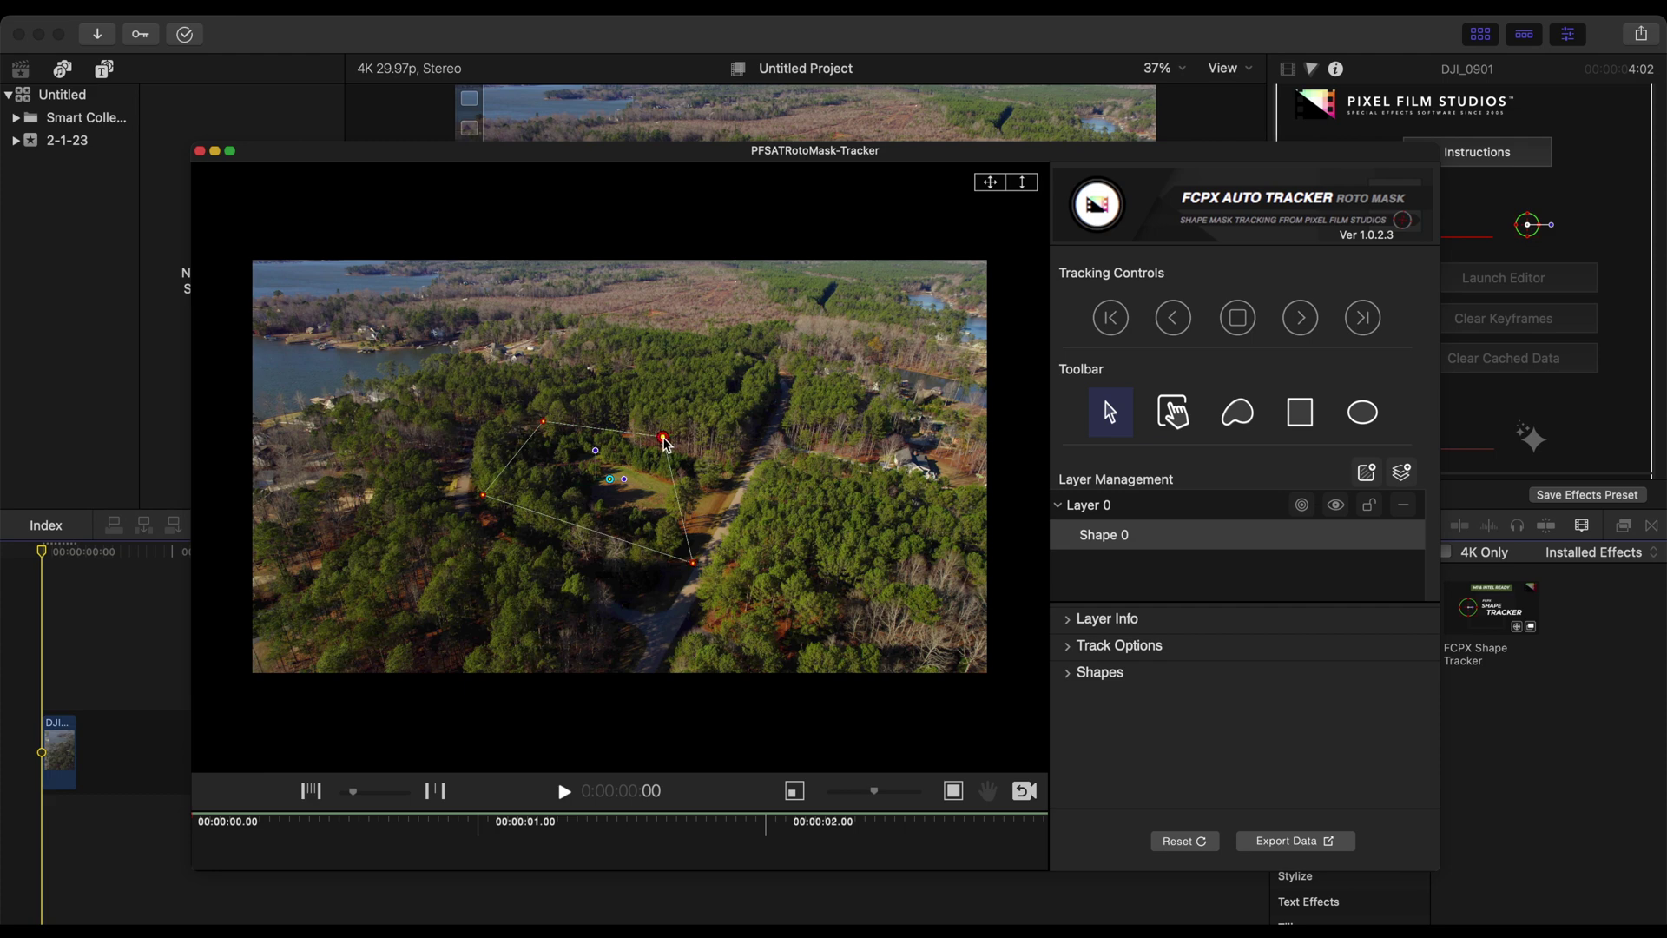
{"action": "left_click_drag", "start_coordinate": [665, 437], "coordinate": [745, 484]}
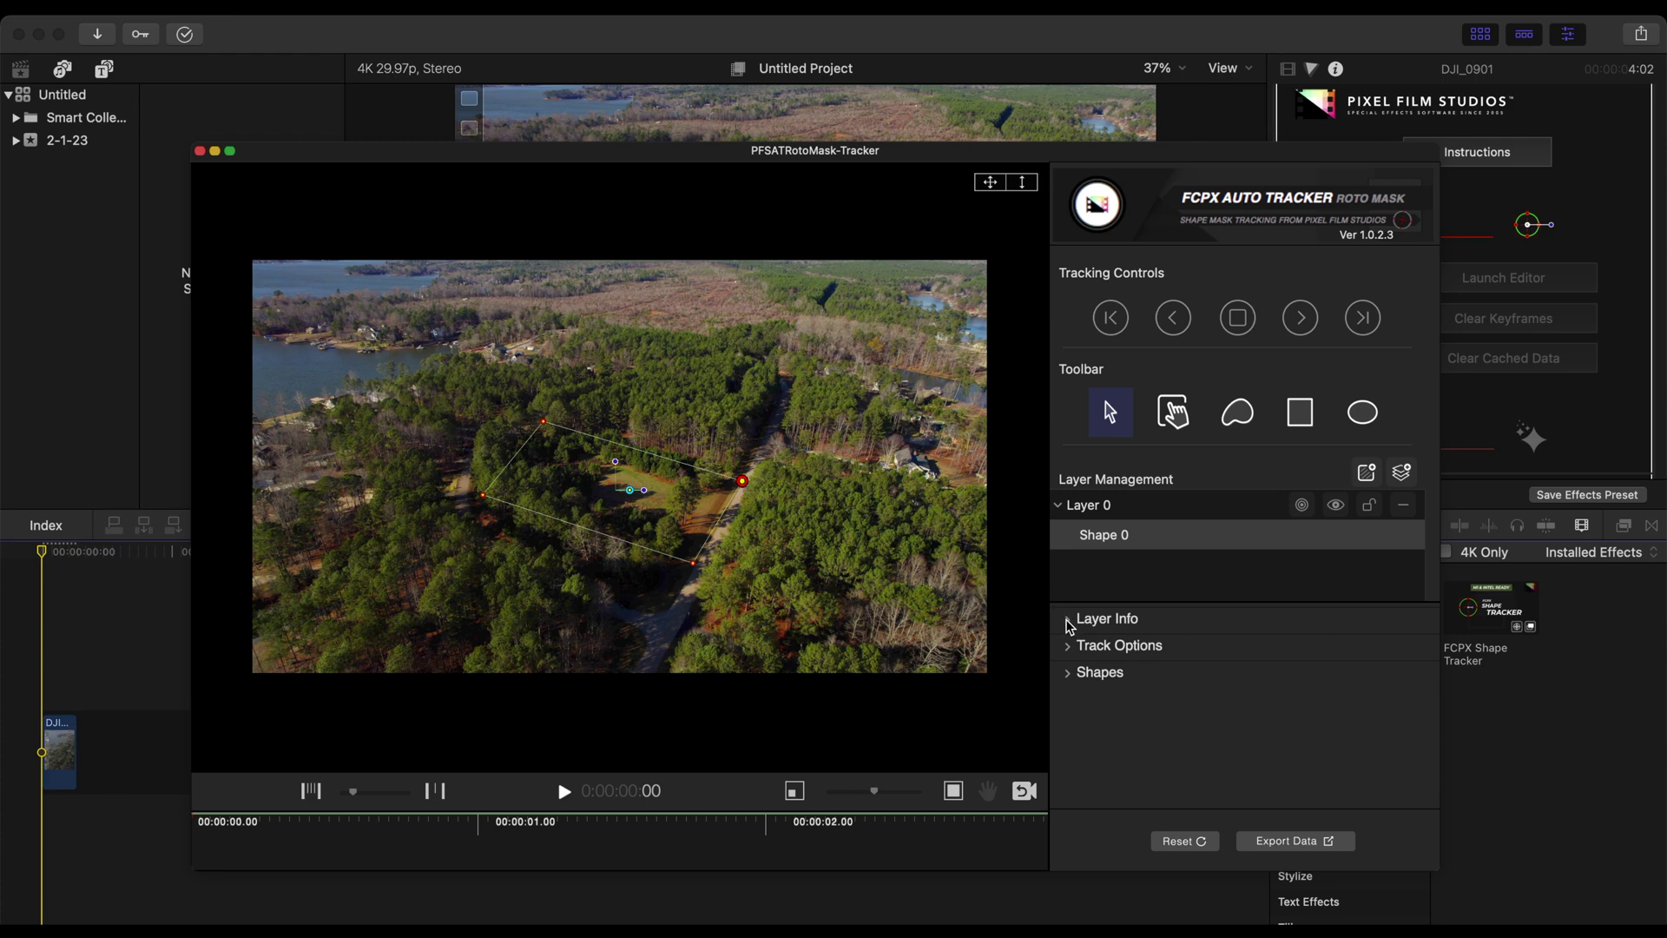
Step: Change Layer 0's mask colour from green to white and expand Track Options
{"action": "left_click", "coordinate": [1068, 620]}
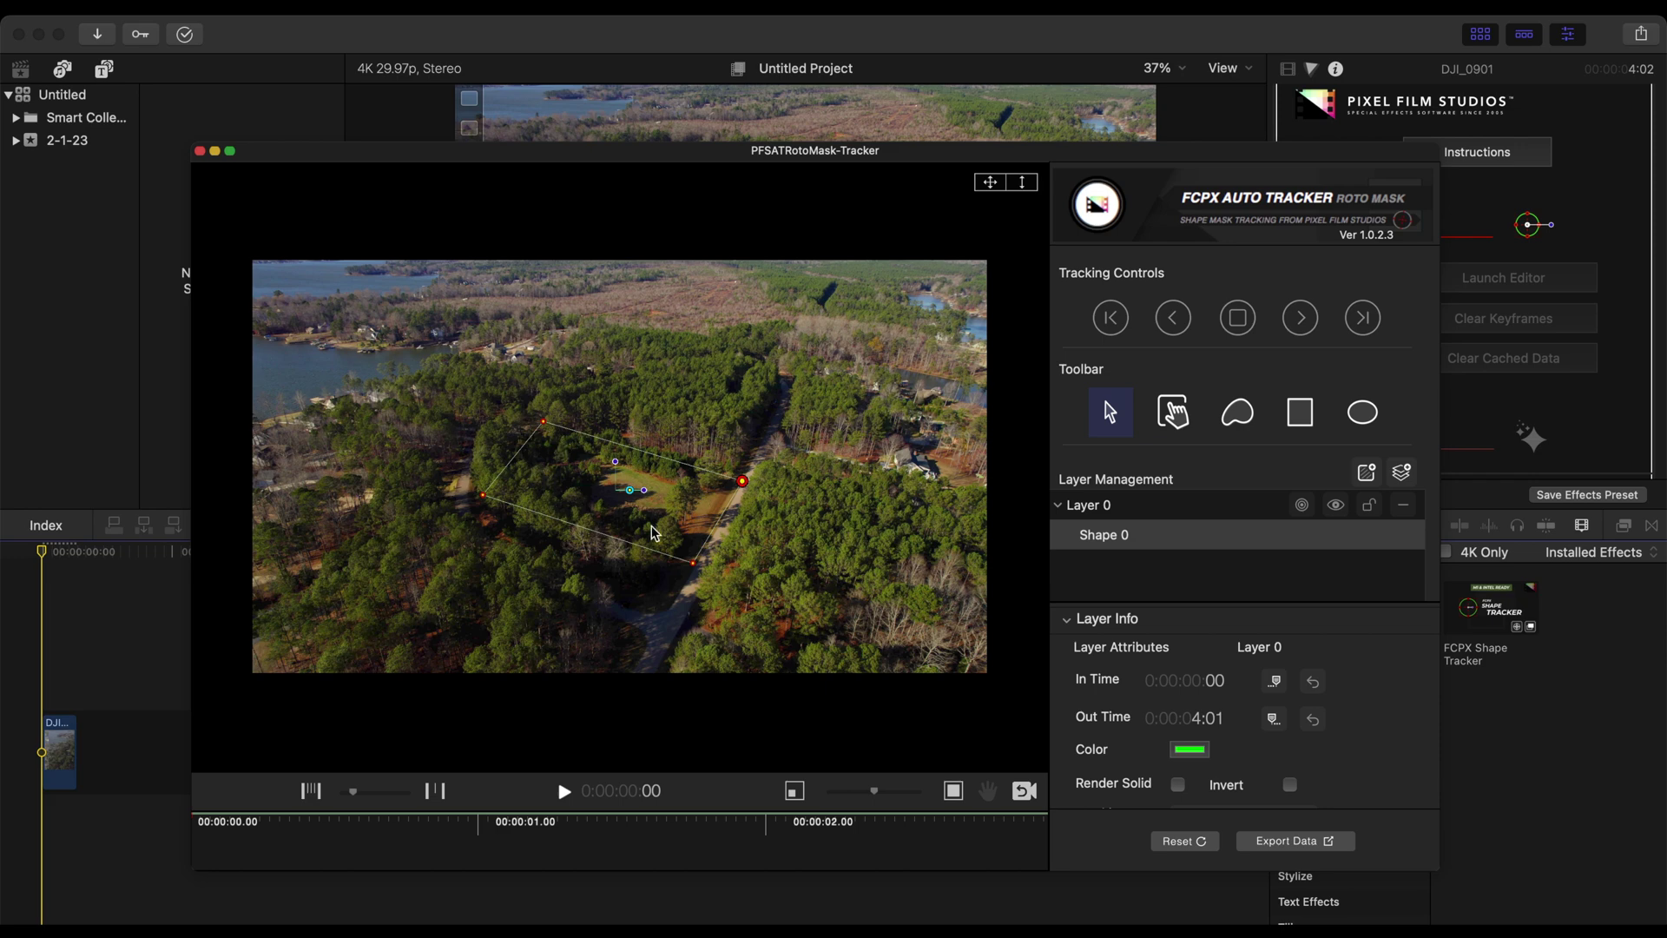
{"action": "left_click", "coordinate": [1194, 757]}
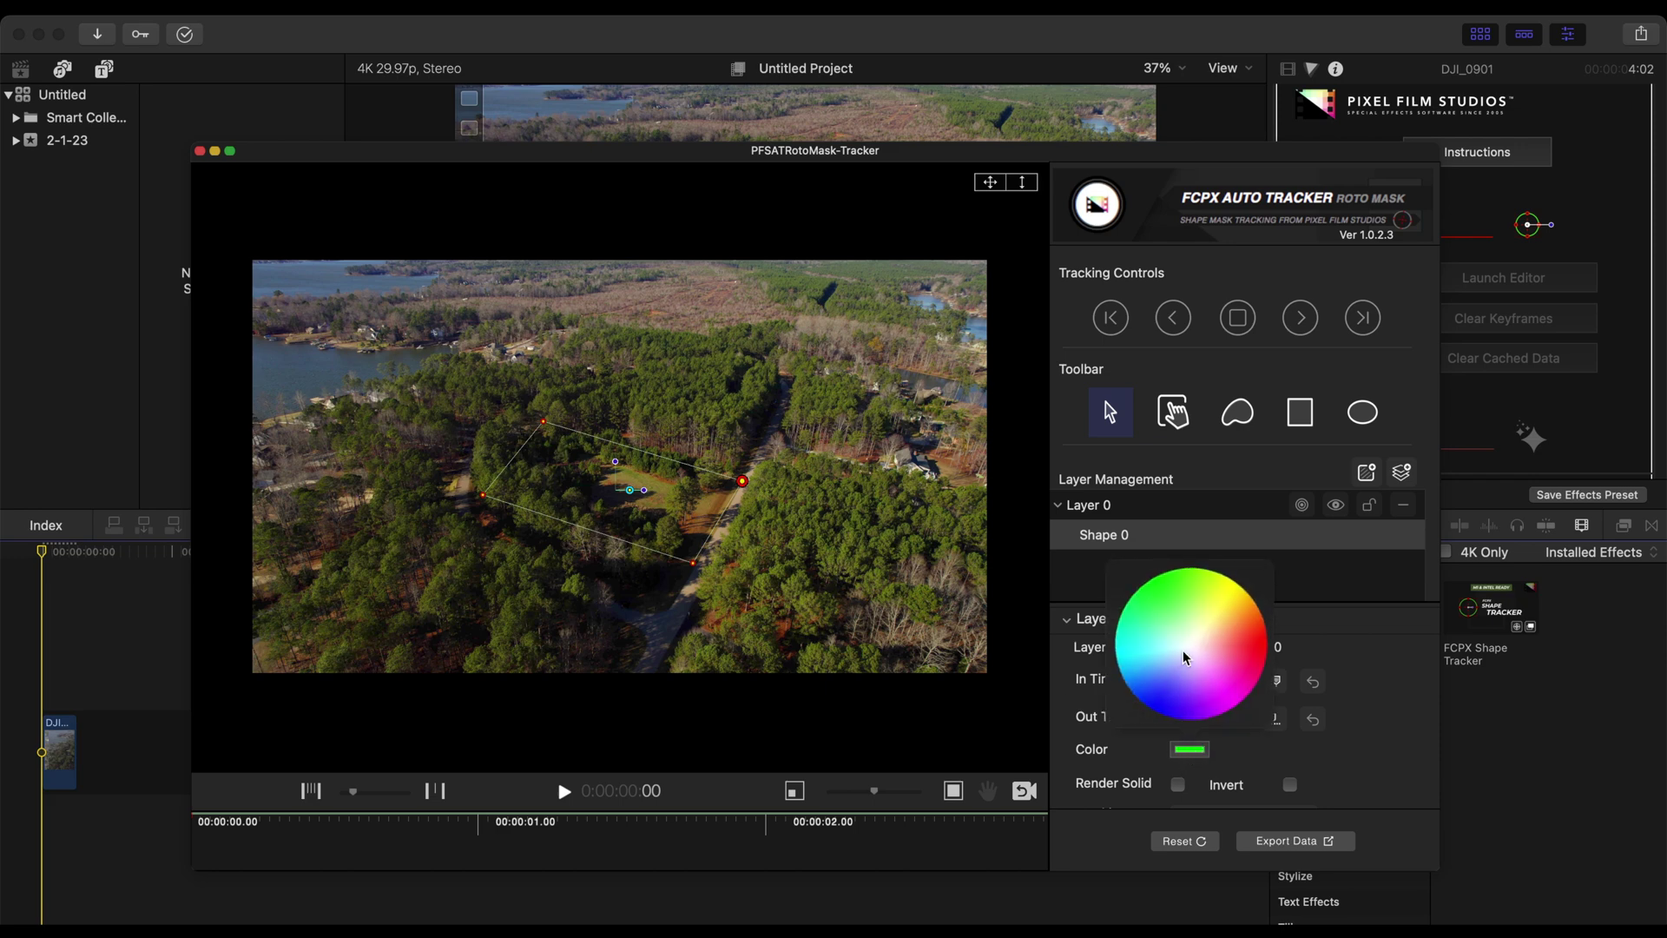
{"action": "left_click", "coordinate": [1059, 506]}
{"action": "left_click", "coordinate": [1070, 619]}
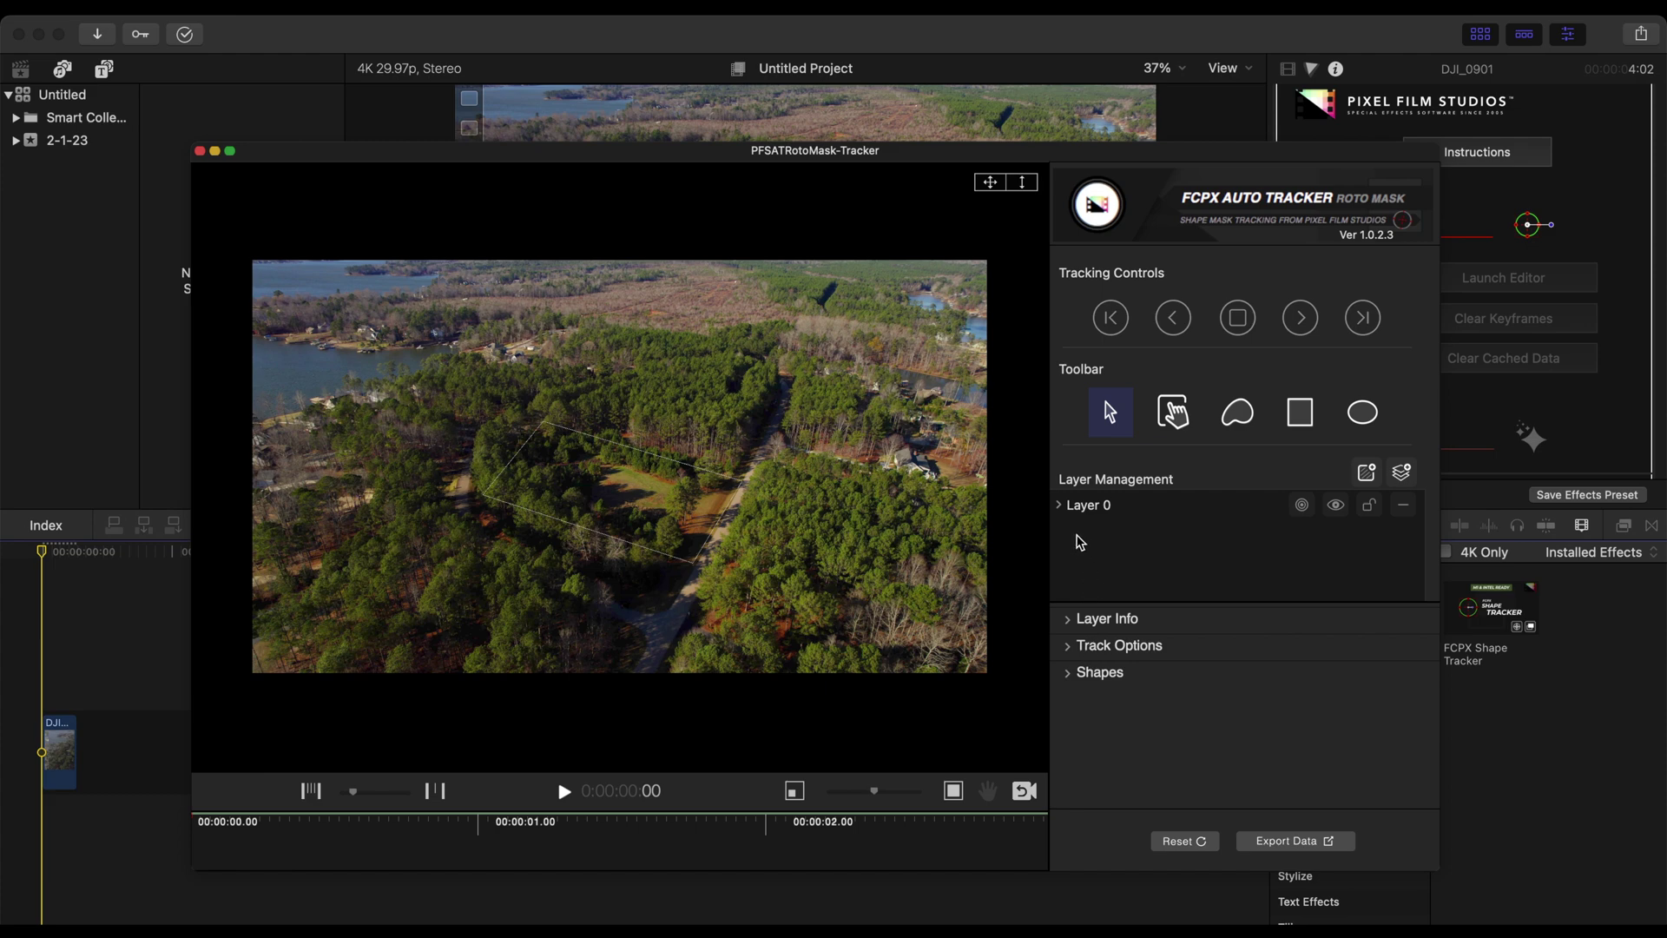
{"action": "left_click", "coordinate": [1058, 506]}
{"action": "left_click", "coordinate": [1068, 647]}
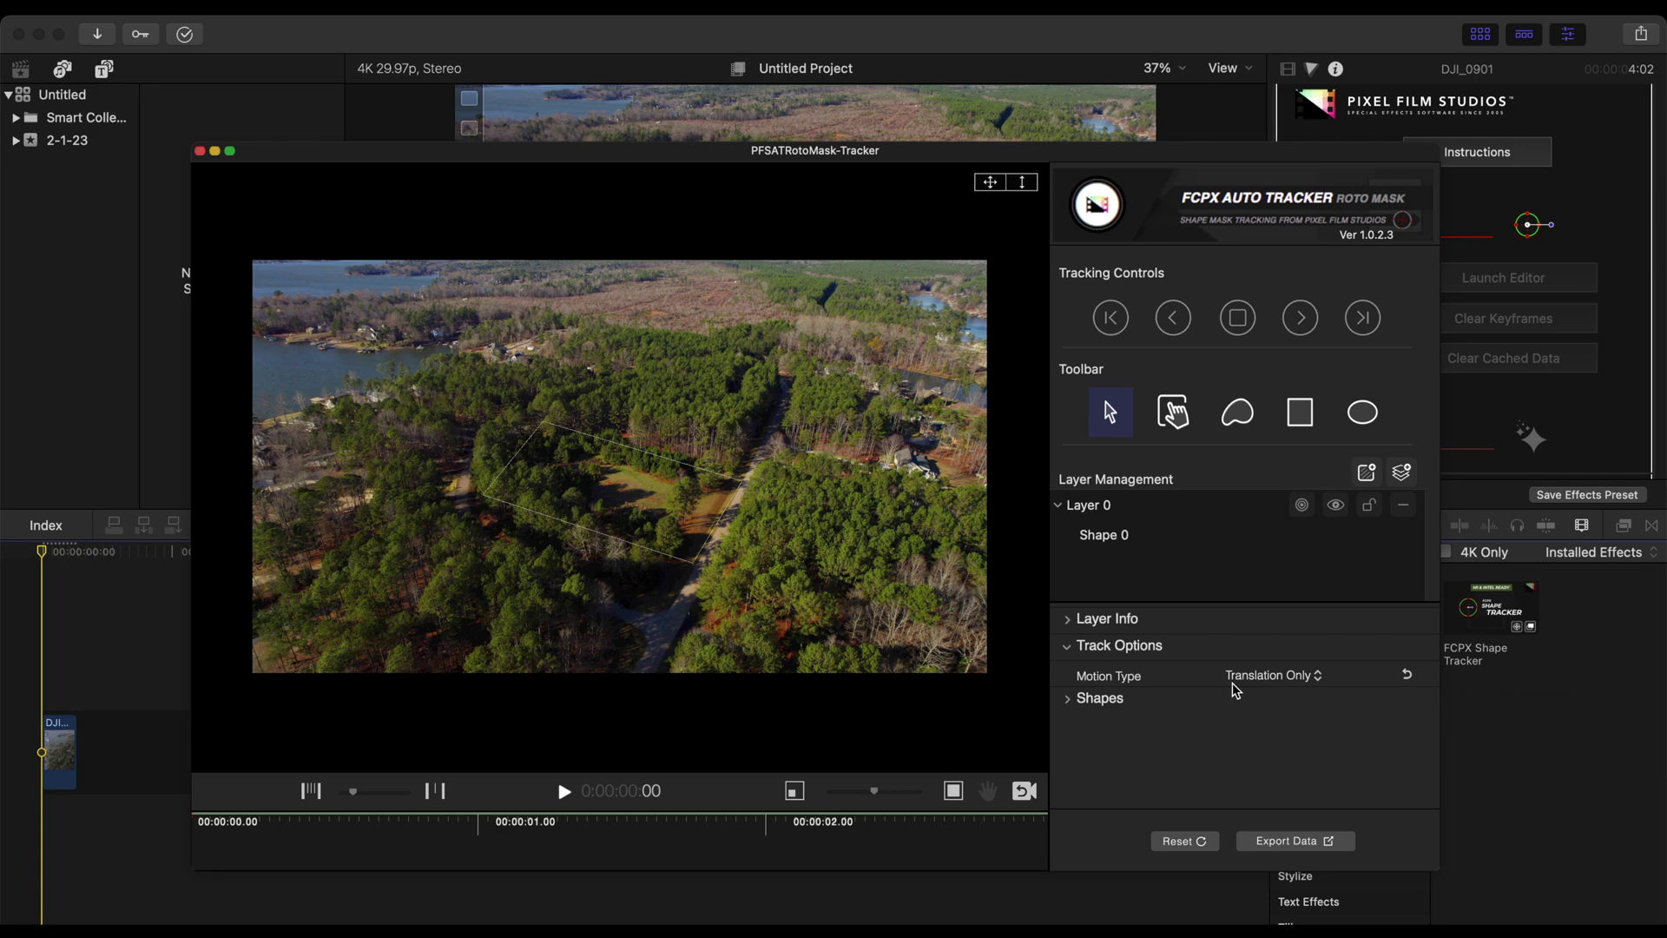
Step: Set Layer 0's Motion Type to Perspective
{"action": "left_click", "coordinate": [1288, 684]}
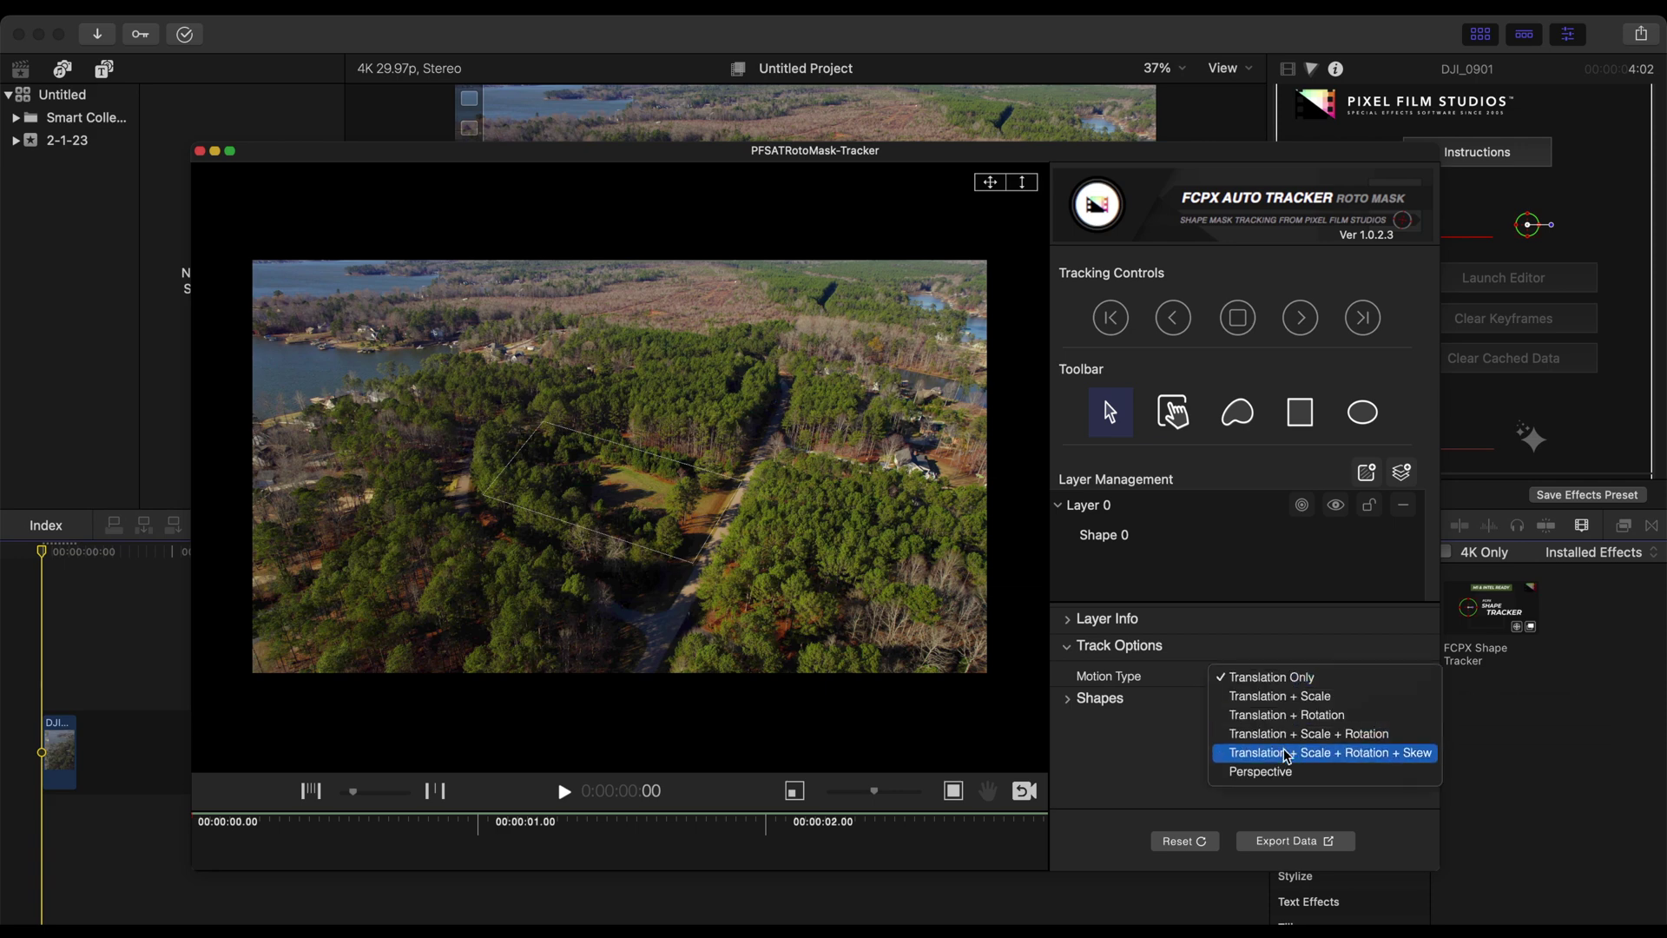
{"action": "left_click", "coordinate": [1279, 780]}
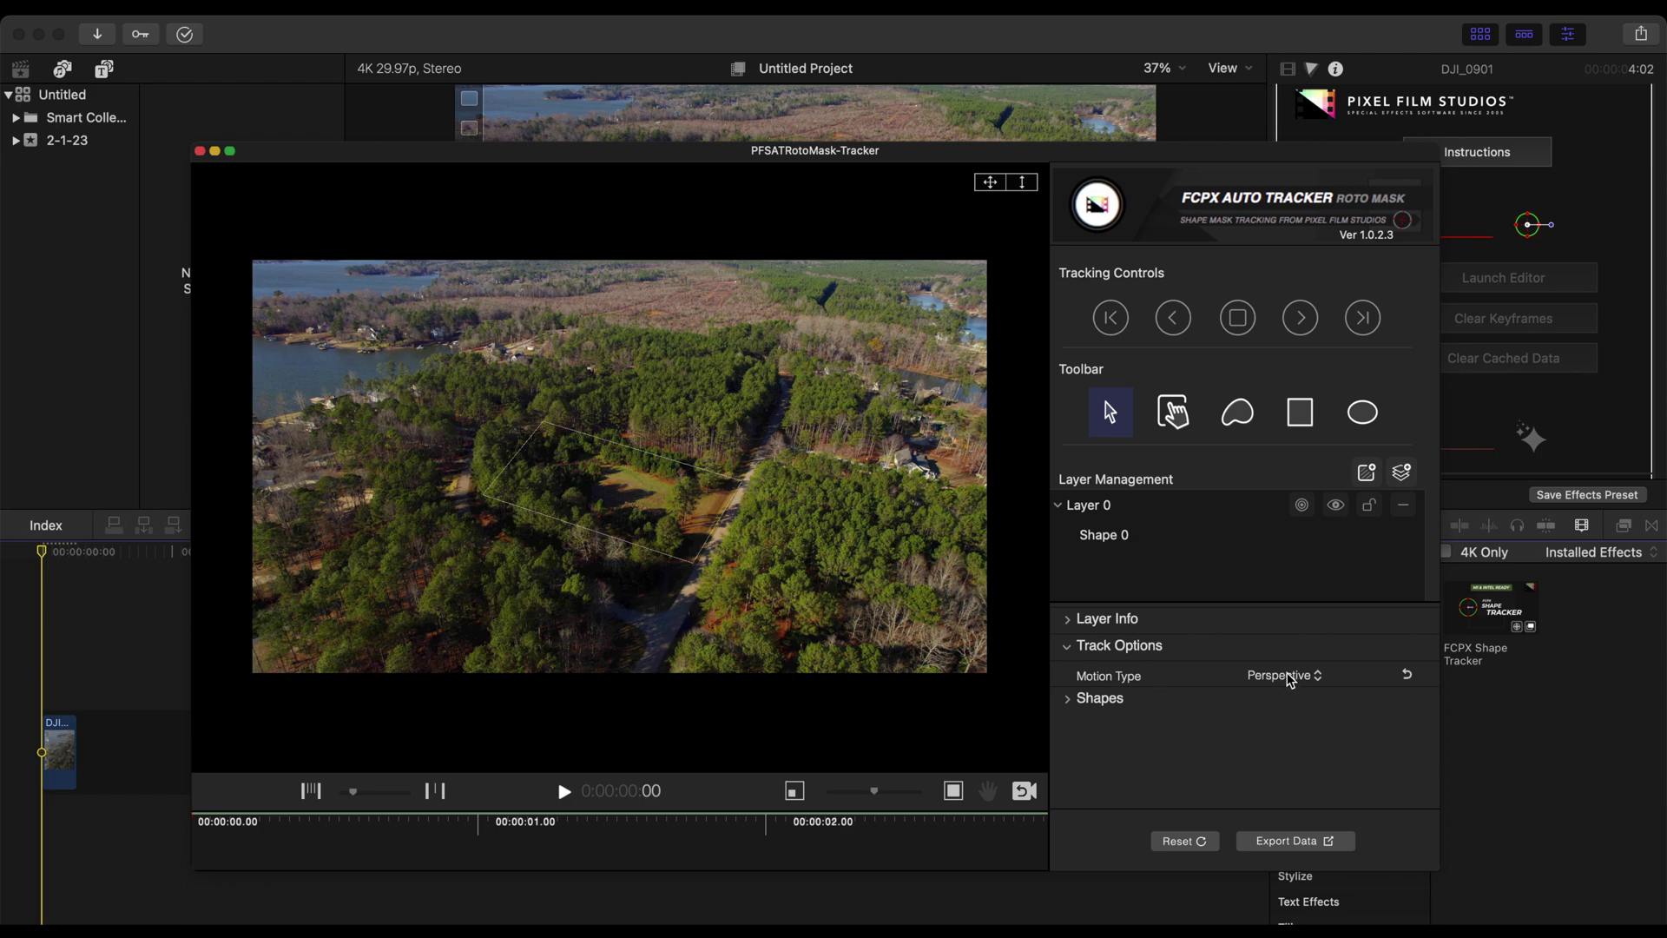
Step: Track the mask forward through the full clip to 00:00:04:01
{"action": "left_click", "coordinate": [1364, 318]}
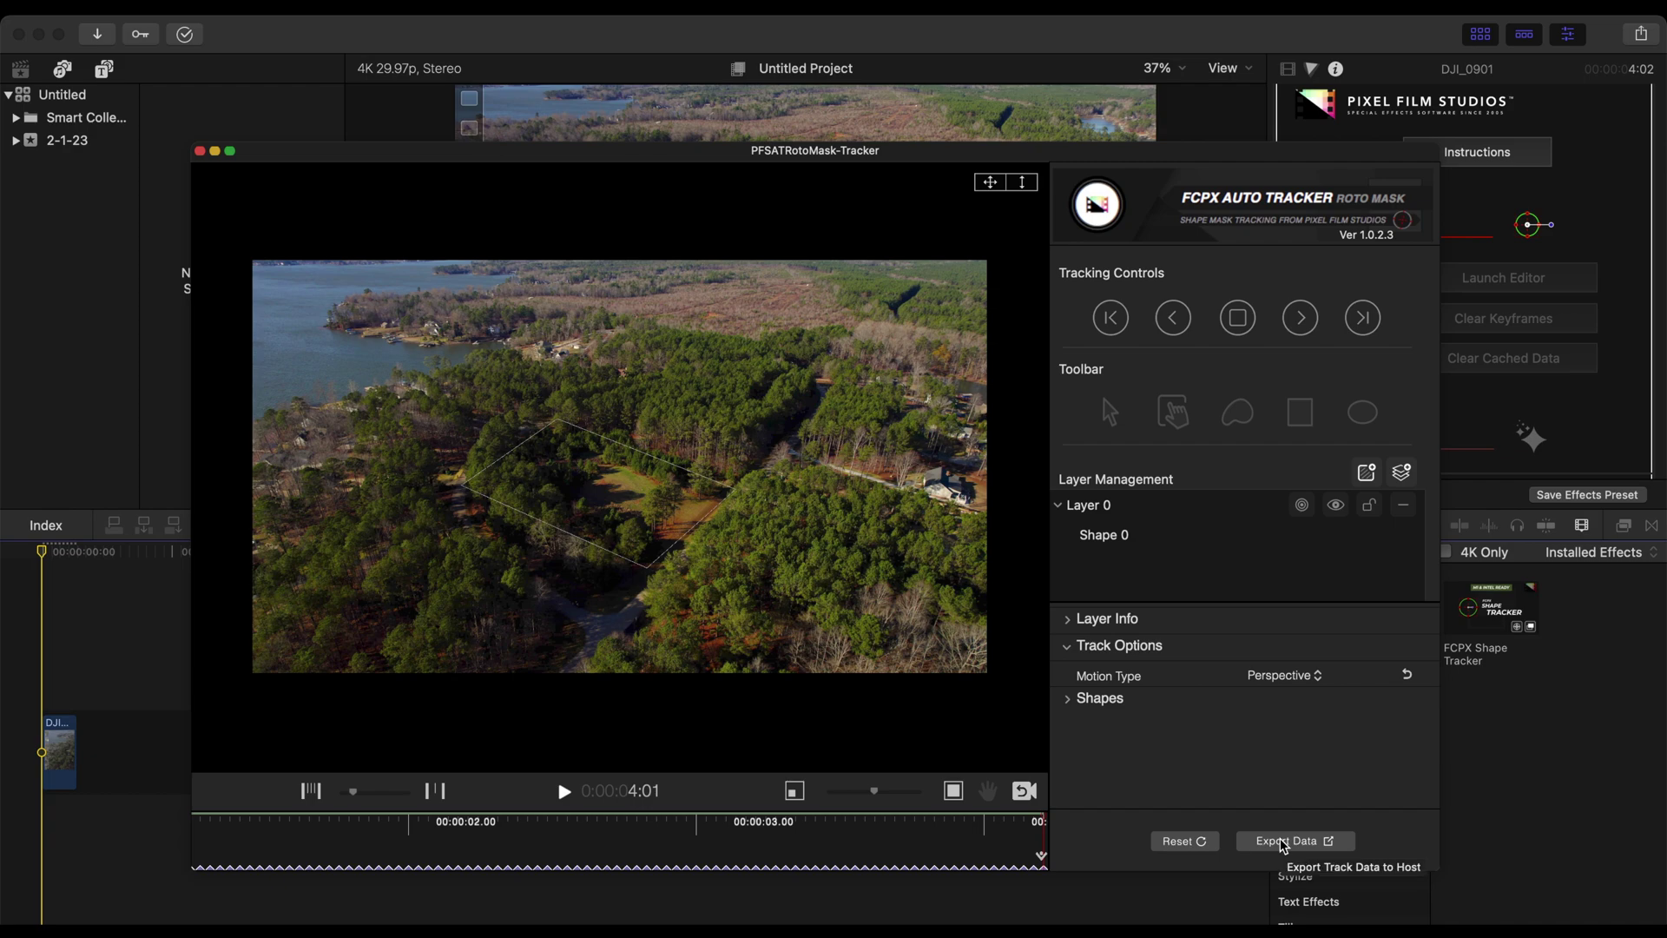
Step: Export the track data to Final Cut Pro, close the tracker, and play back the shape
{"action": "left_click", "coordinate": [1284, 843]}
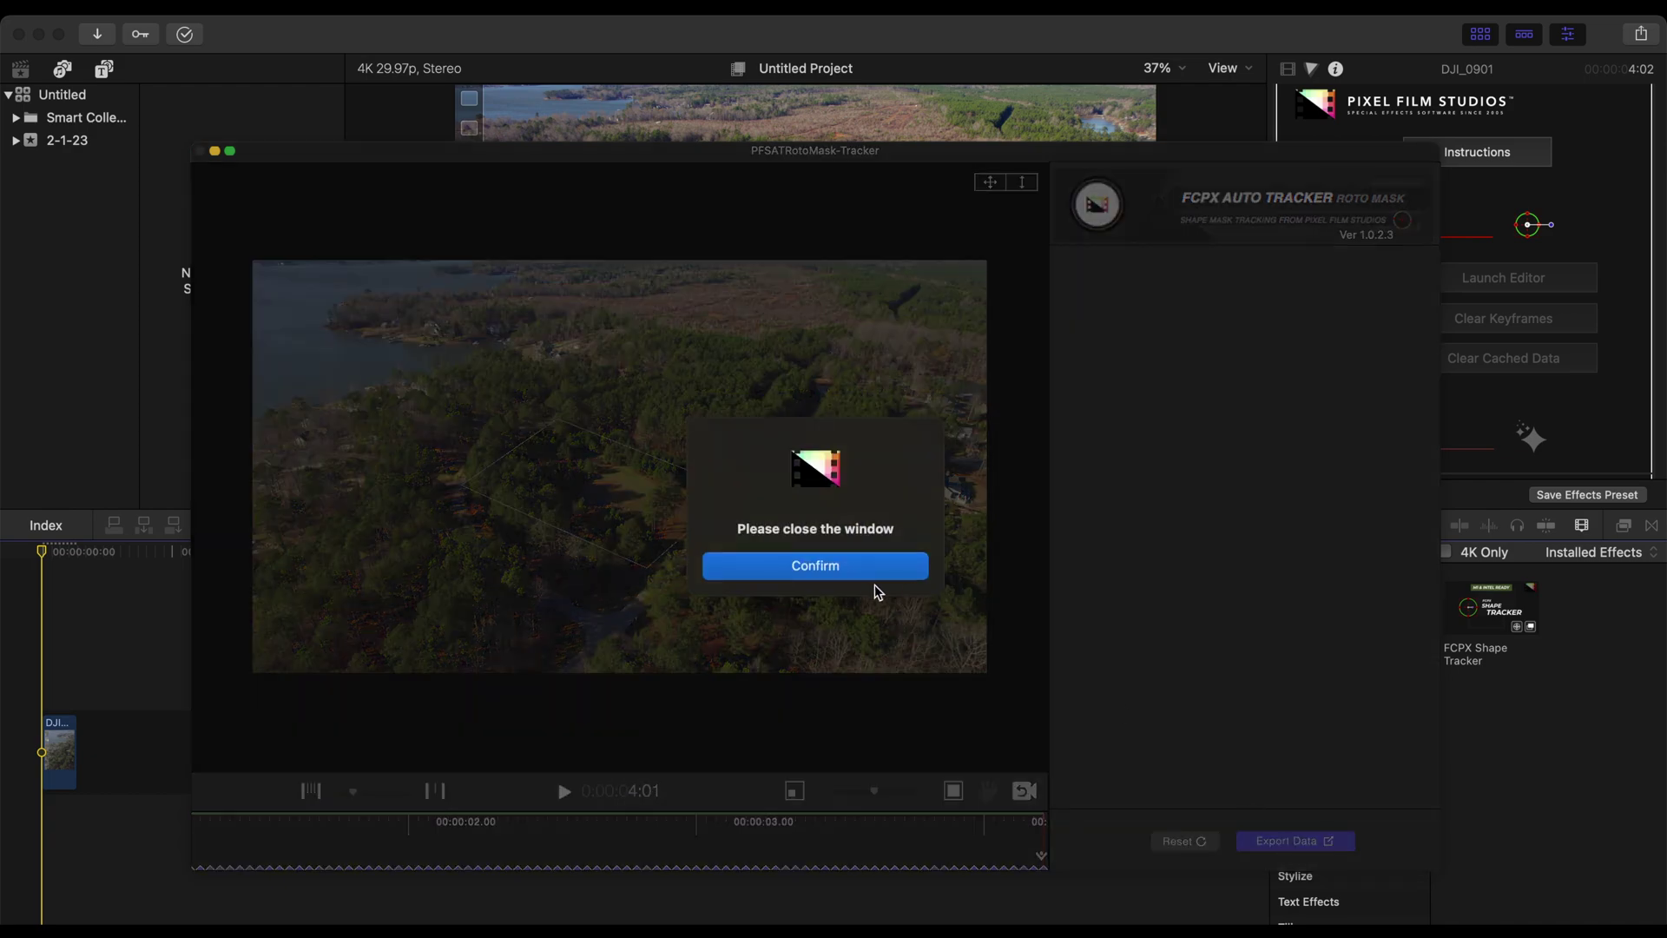
{"action": "left_click", "coordinate": [864, 573]}
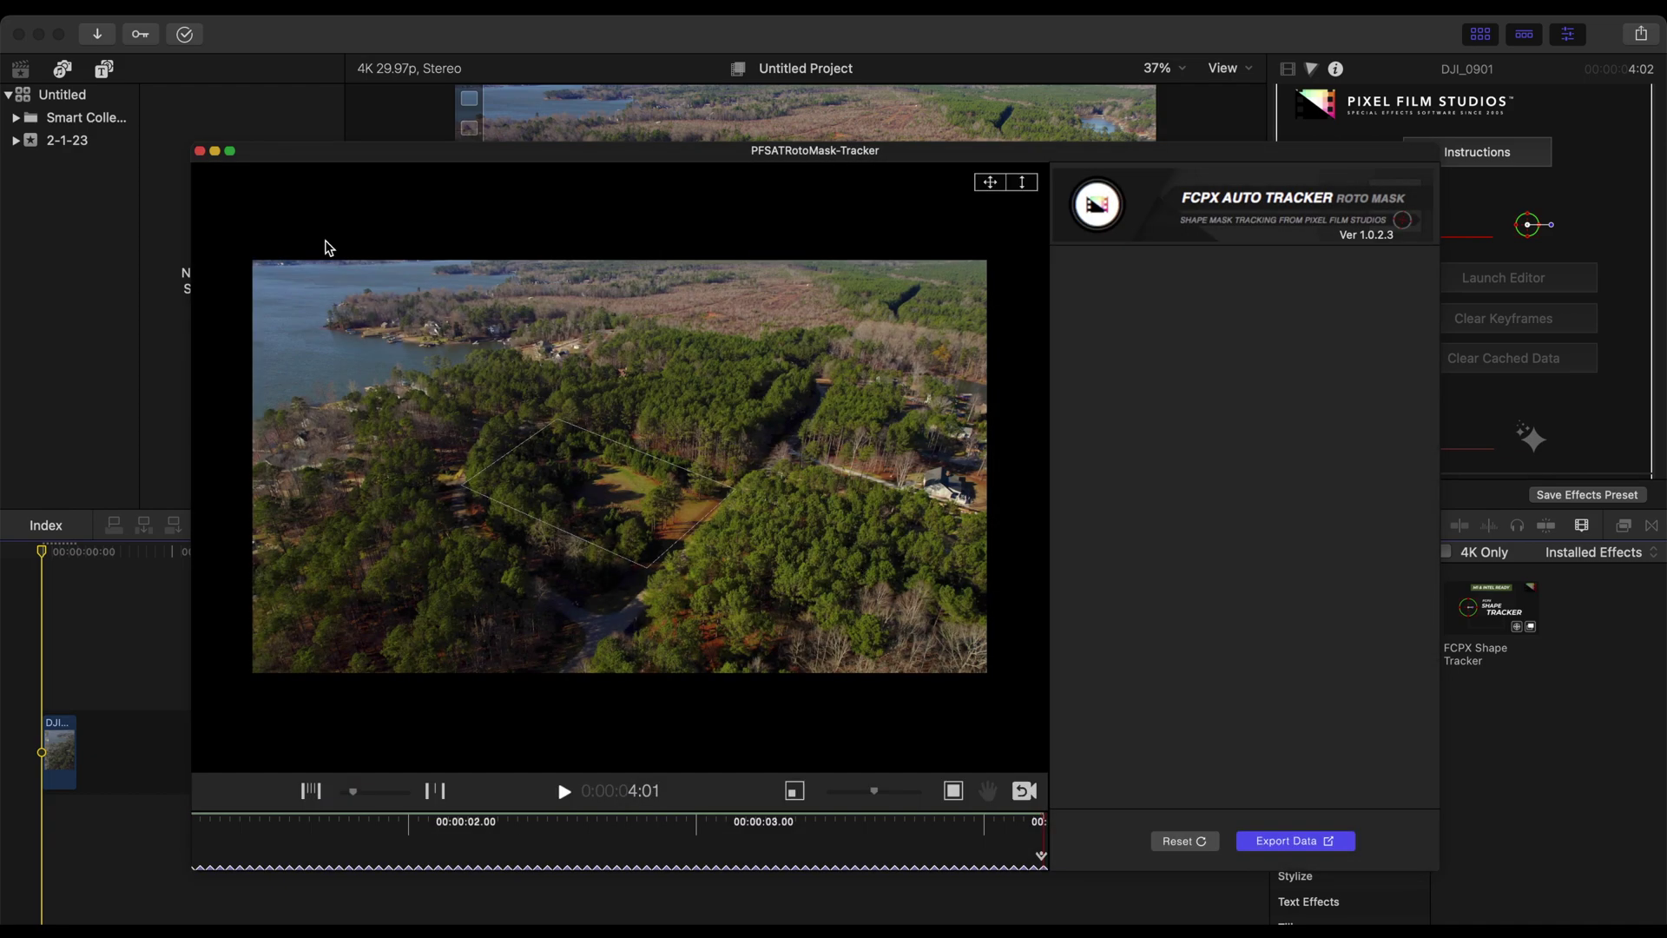
{"action": "left_click", "coordinate": [199, 151]}
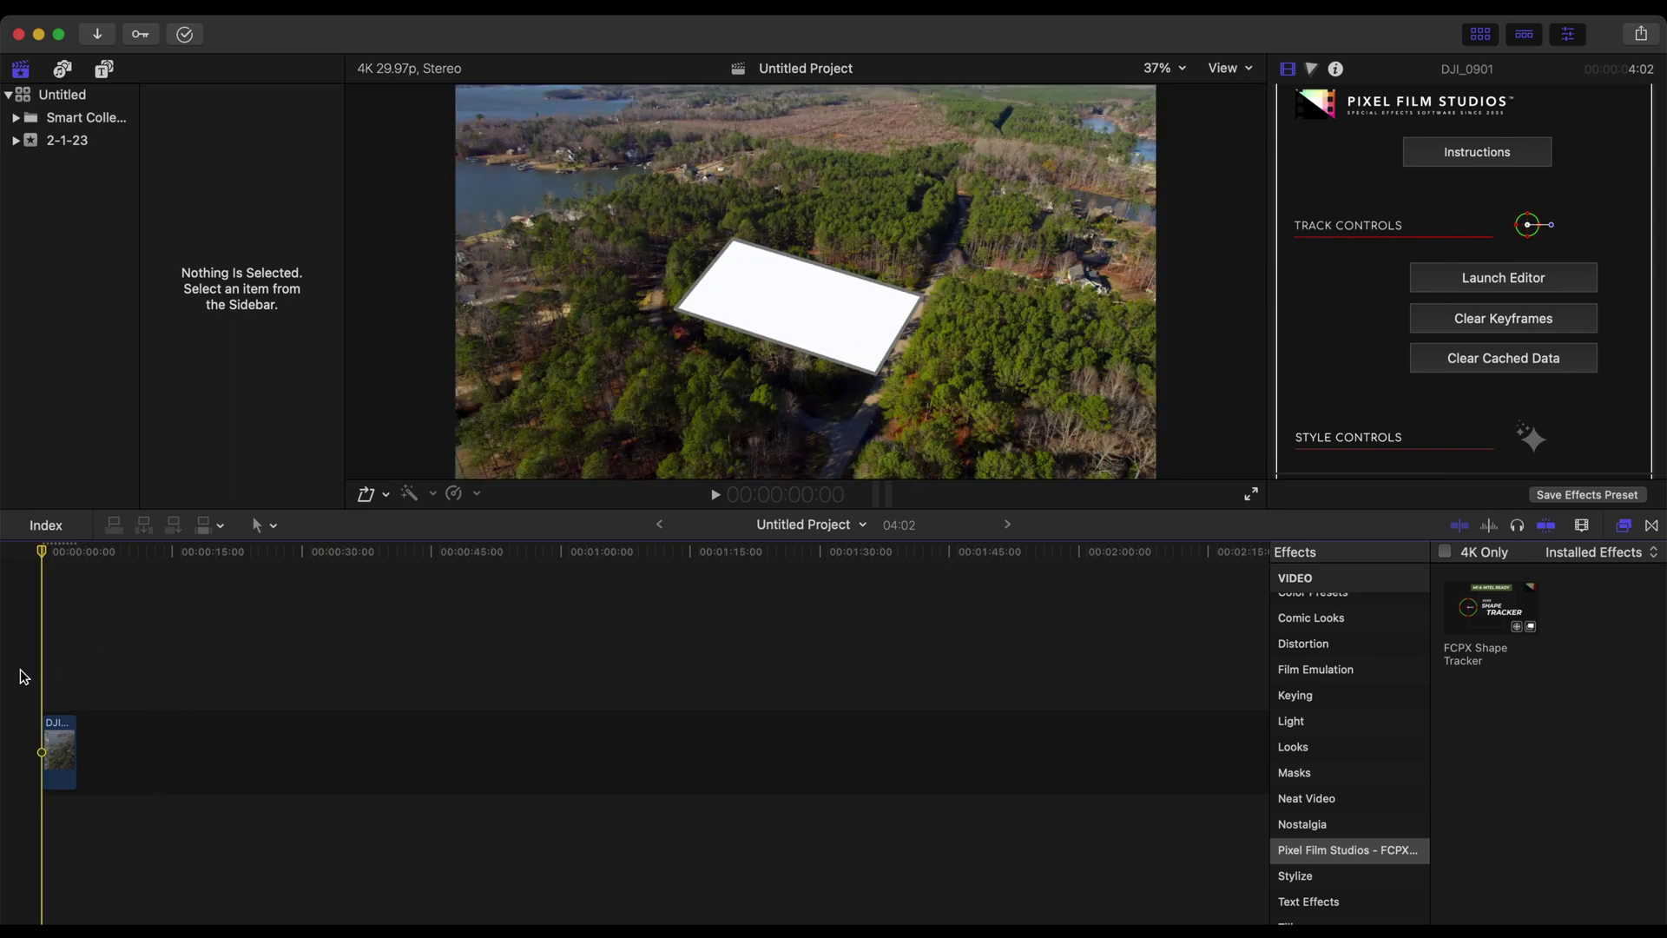
{"action": "key", "text": "space"}
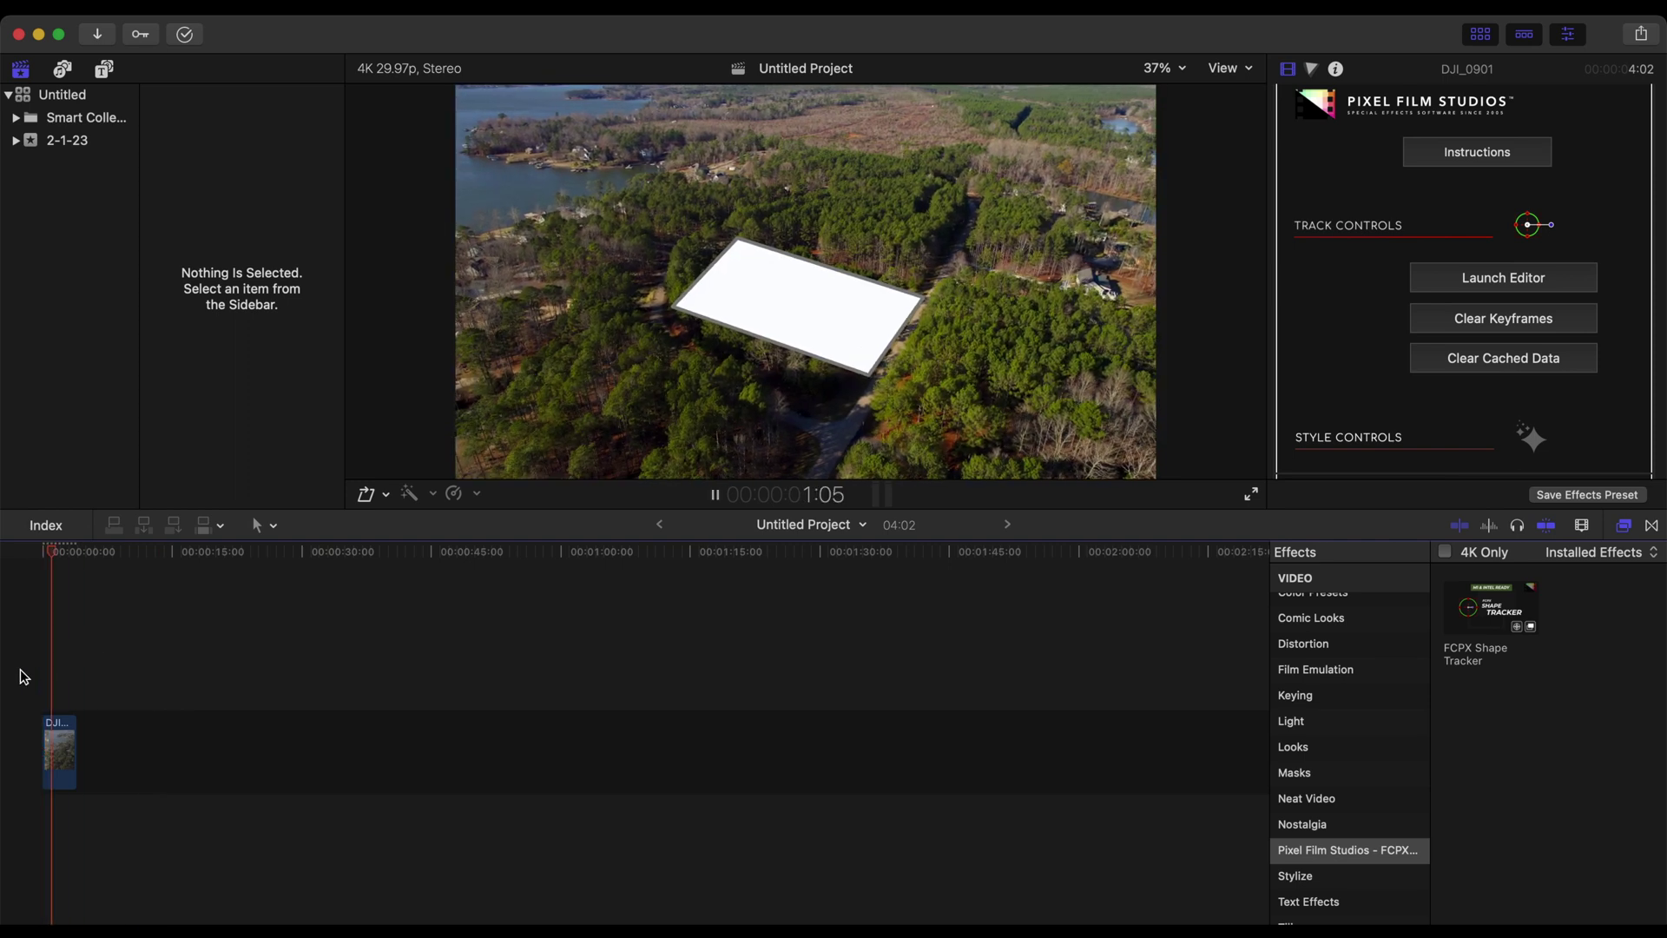
{"action": "key", "text": "space"}
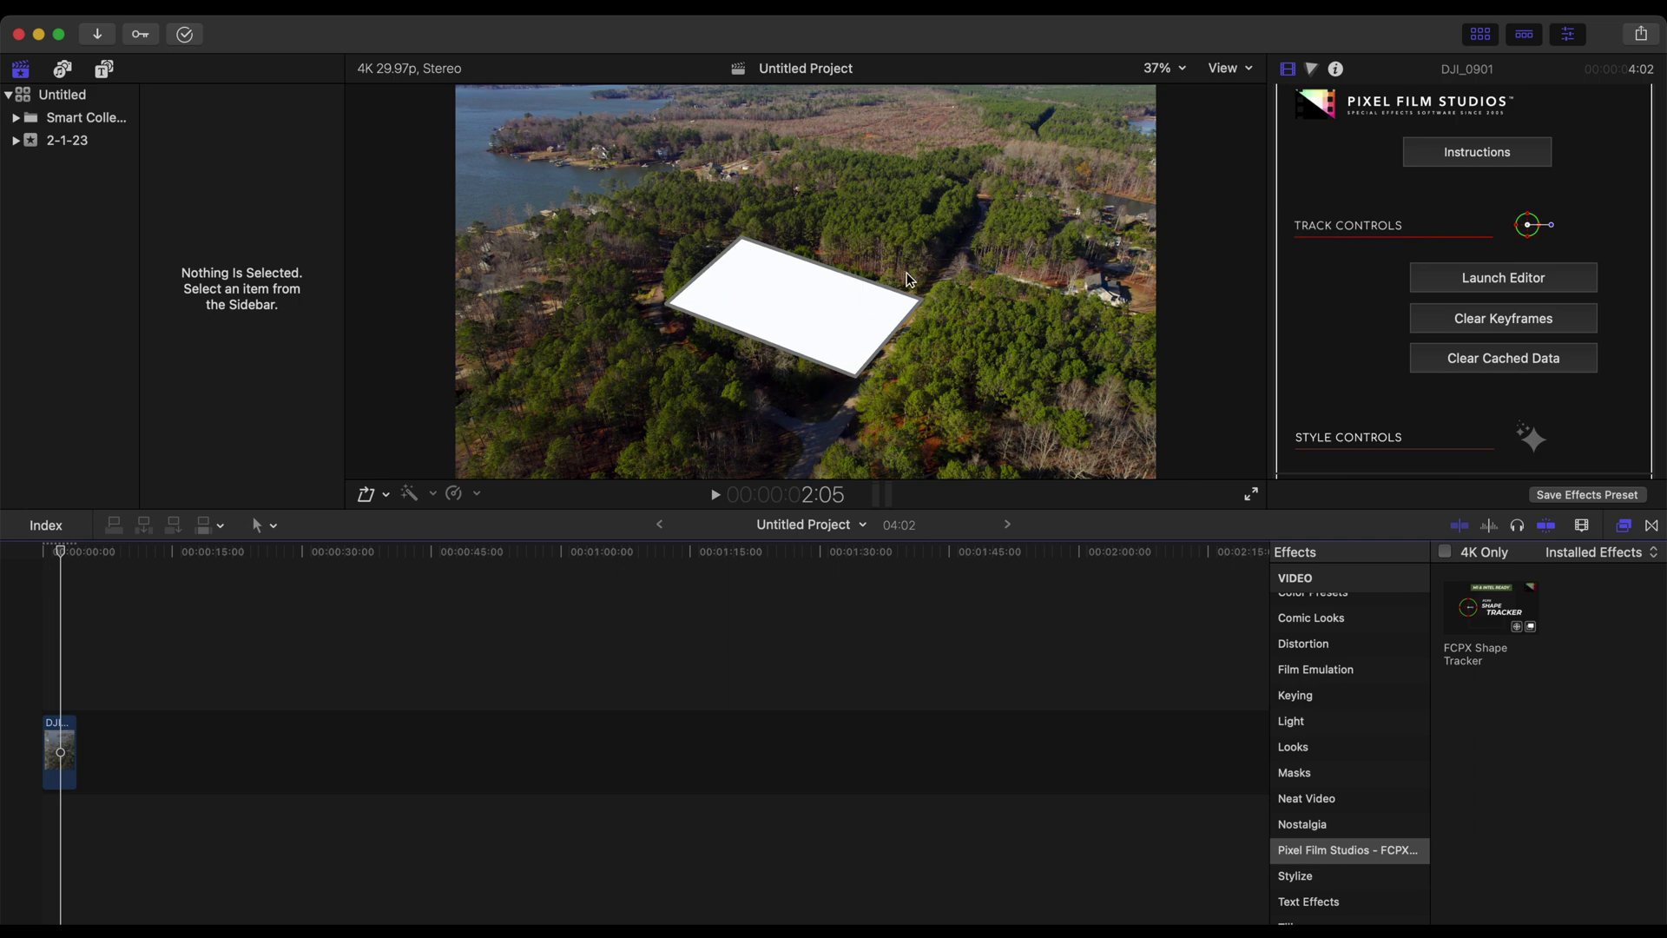
{"action": "scroll", "coordinate": [1495, 304], "scroll_direction": "down", "scroll_amount": 3}
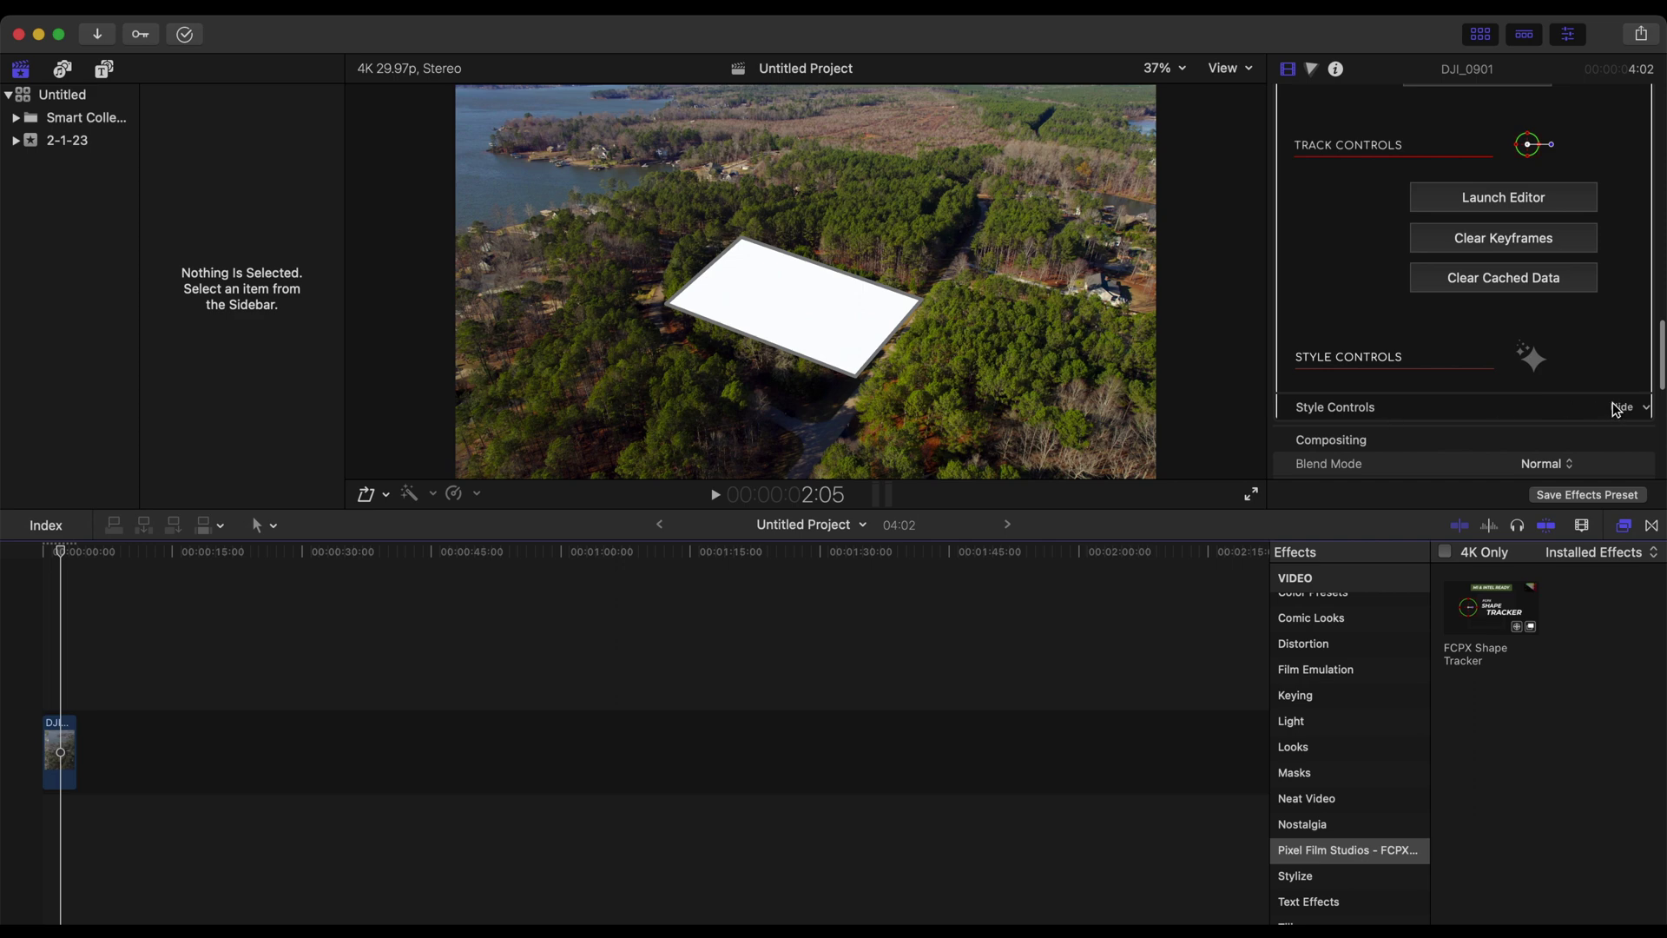
Step: Expand Style Controls and drag Fill Opacity down to 0
{"action": "left_click", "coordinate": [1618, 407]}
{"action": "scroll", "coordinate": [1489, 391], "scroll_direction": "down", "scroll_amount": 6}
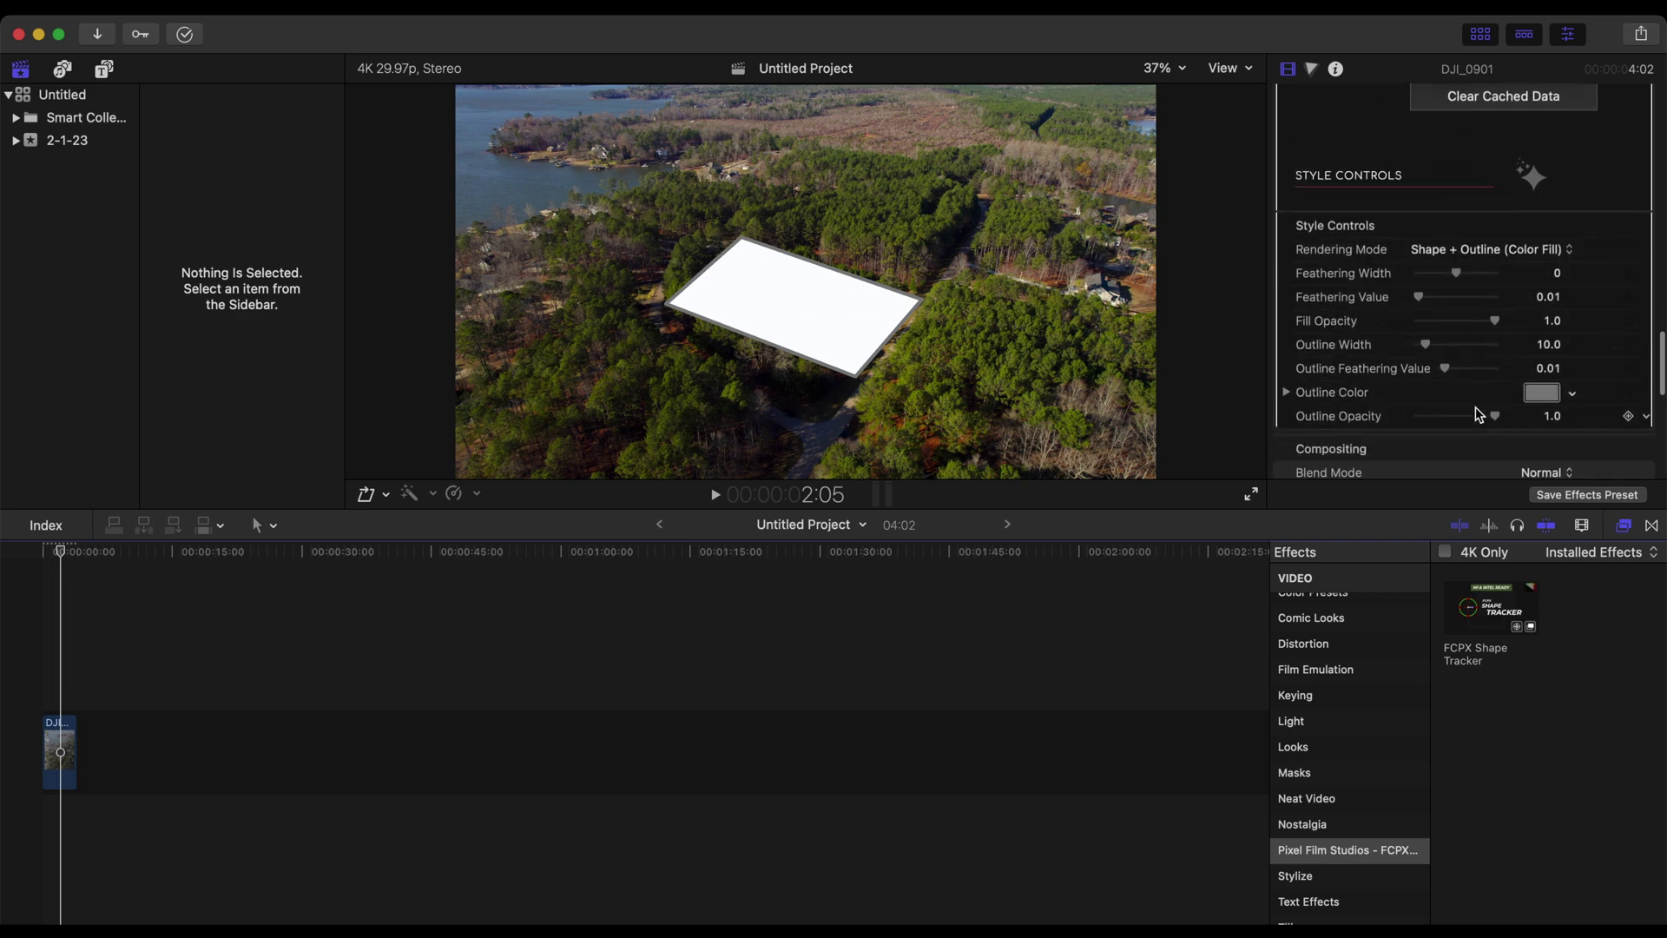
{"action": "scroll", "coordinate": [1477, 408], "scroll_direction": "down", "scroll_amount": 3}
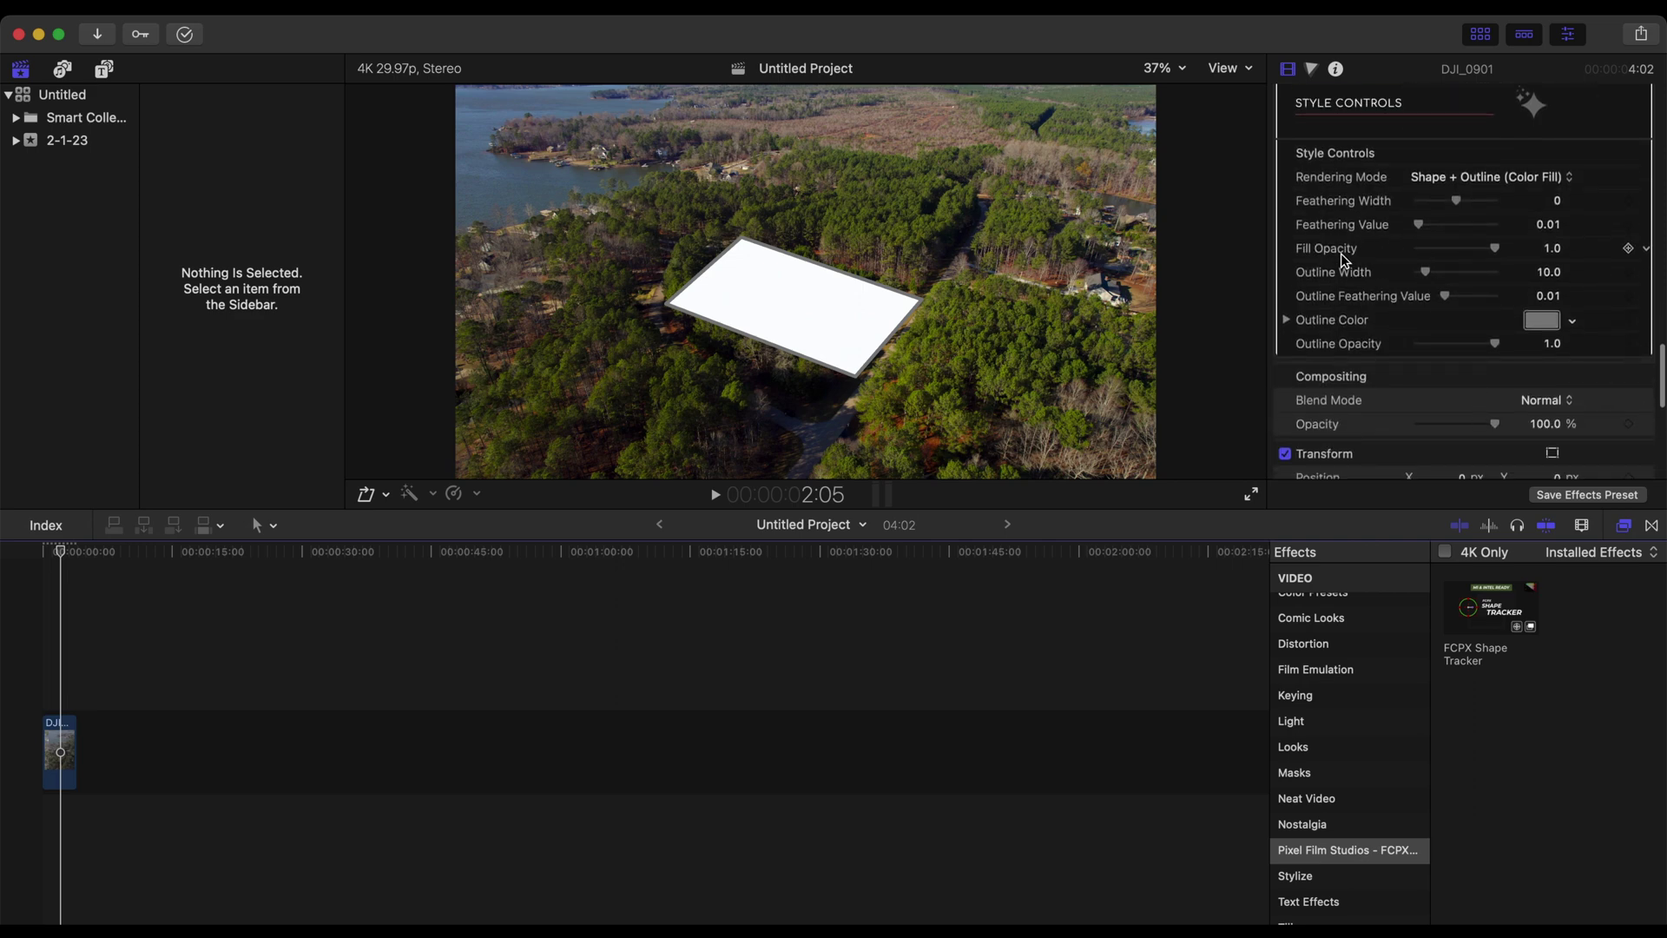
{"action": "left_click_drag", "start_coordinate": [1497, 254], "coordinate": [1368, 246]}
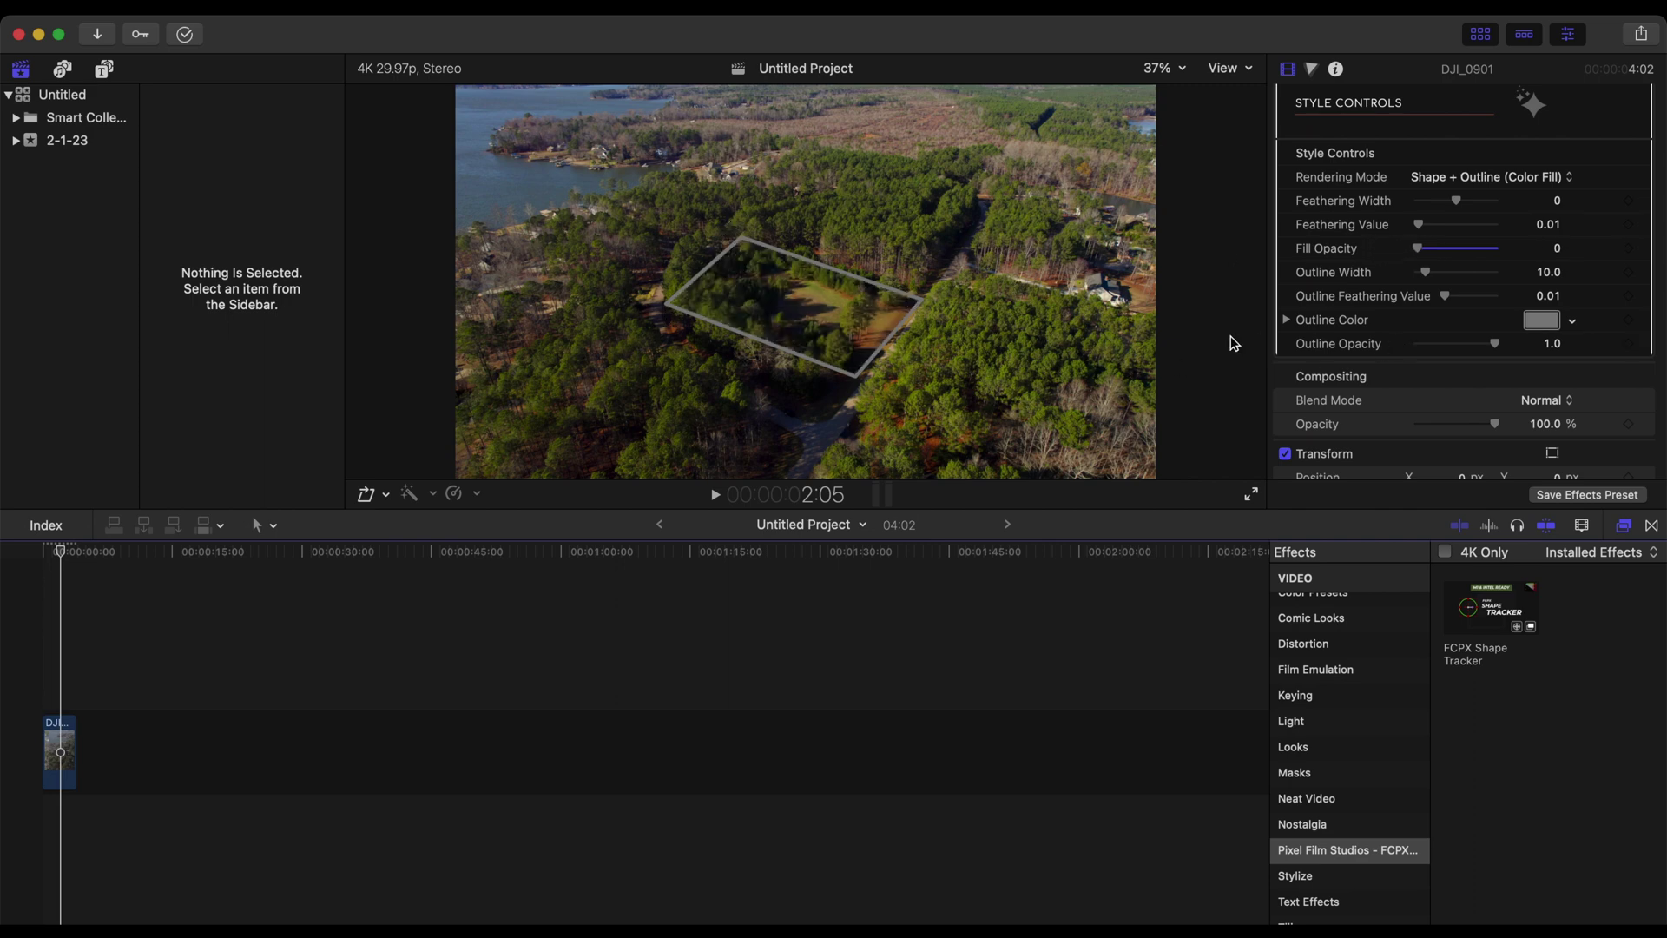
Step: Make the outline colour pure white and reduce Outline Width from 10.0 to 2.0
{"action": "left_click", "coordinate": [1542, 320]}
{"action": "left_click", "coordinate": [106, 703]}
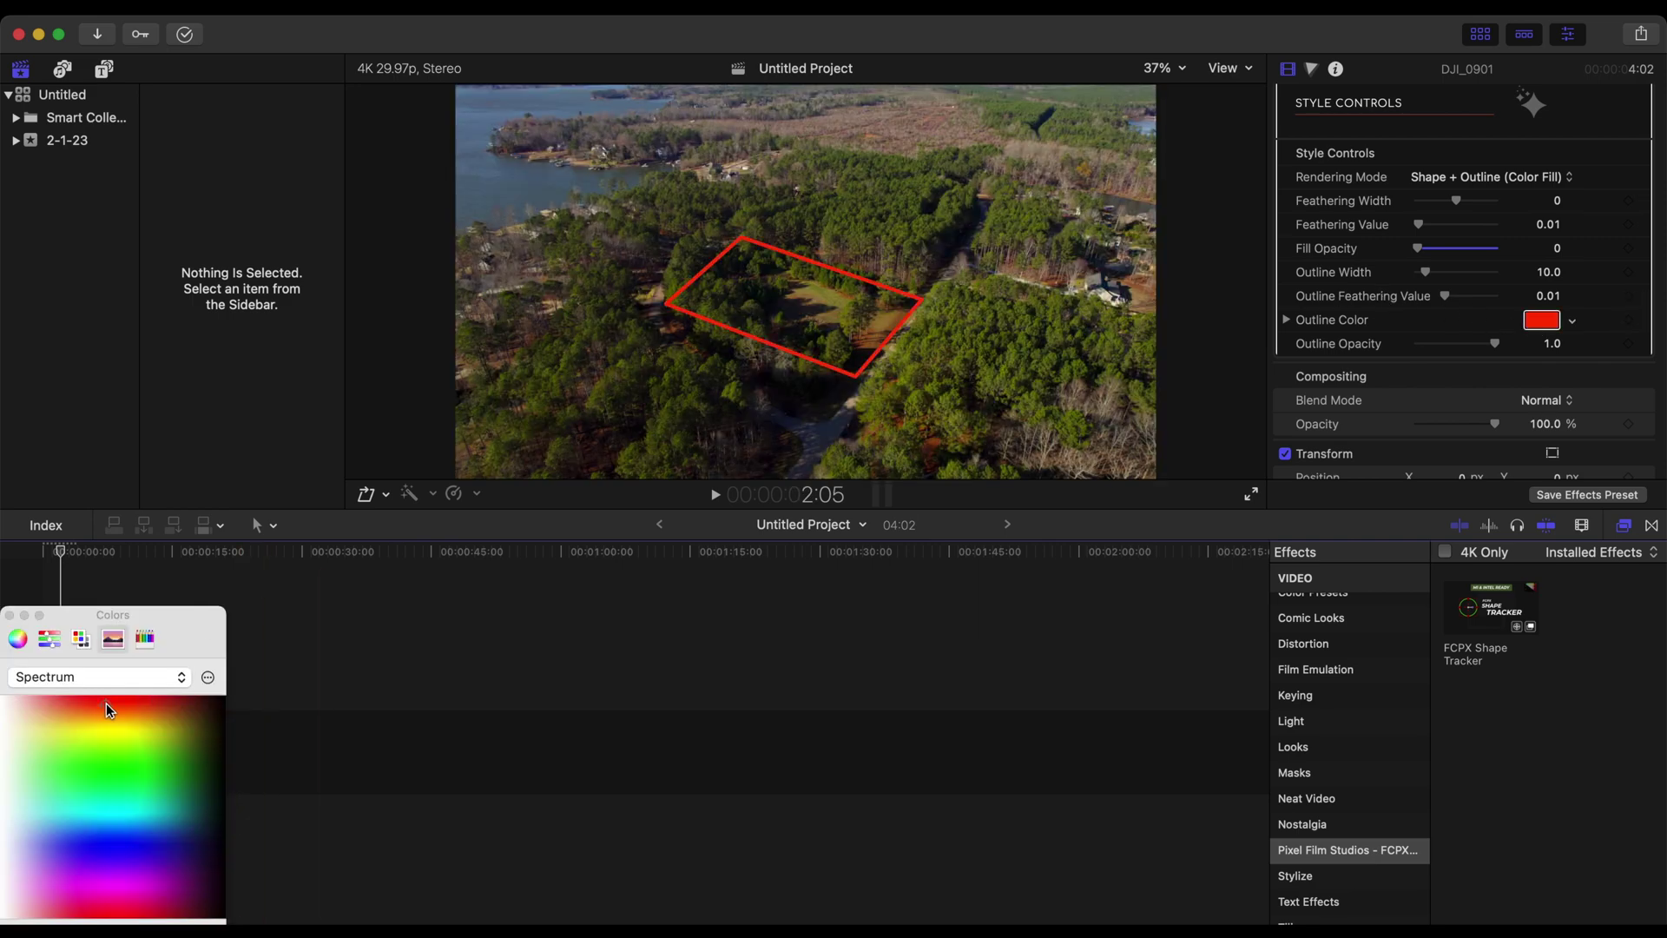
{"action": "left_click", "coordinate": [103, 759]}
{"action": "left_click", "coordinate": [11, 712]}
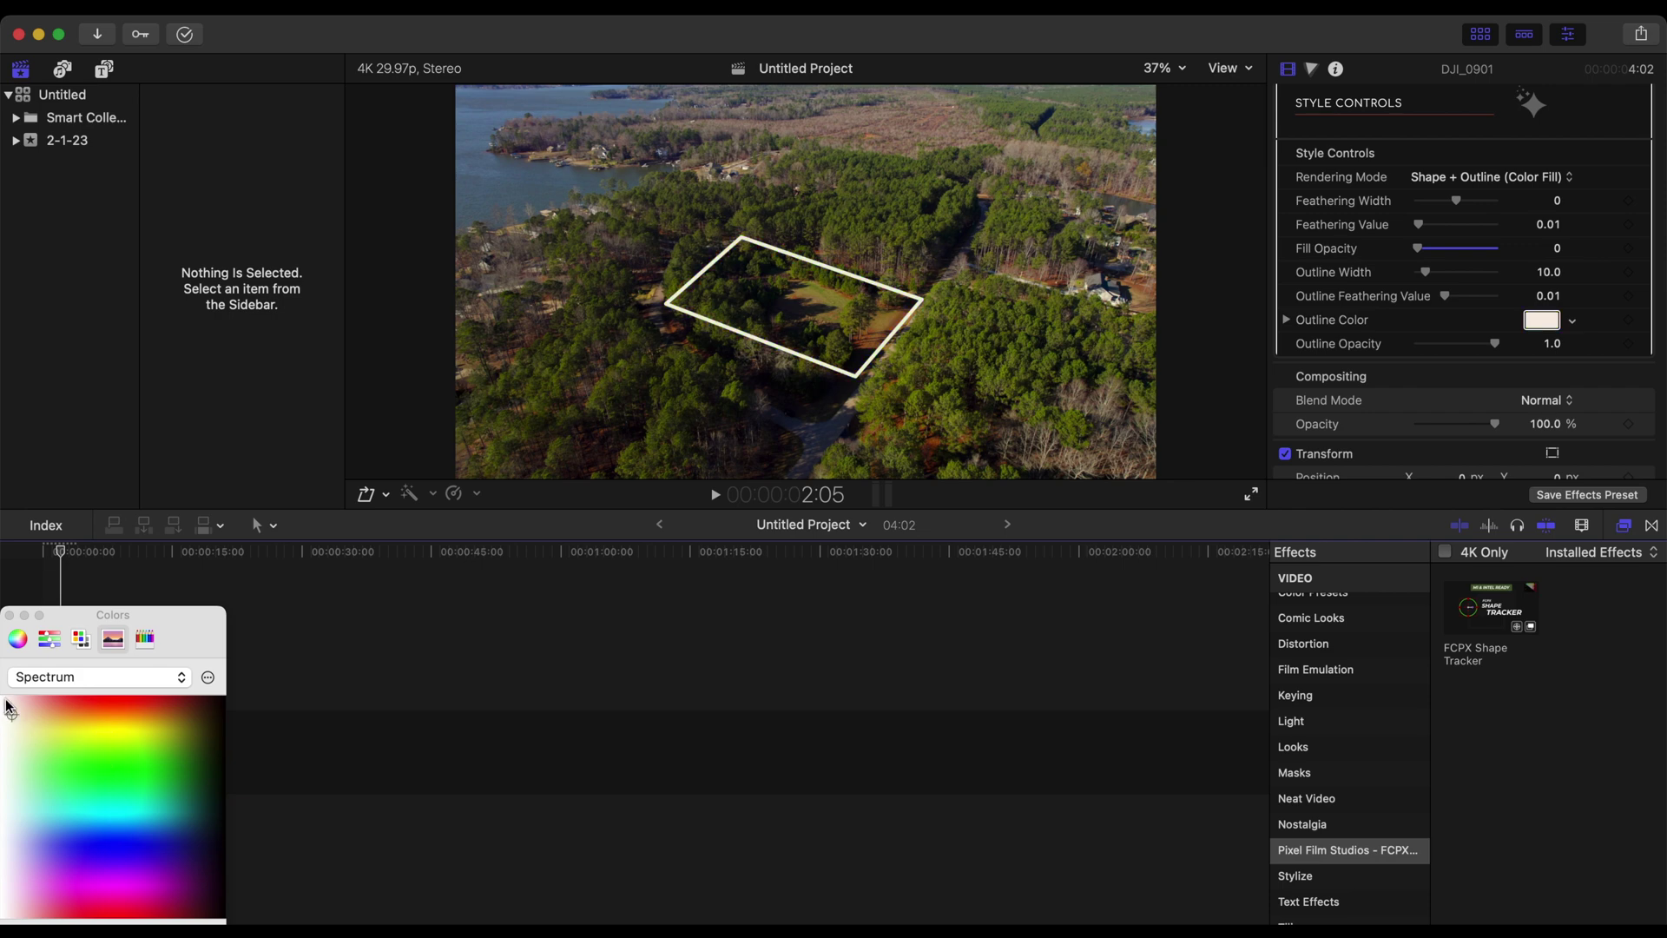
{"action": "left_click_drag", "start_coordinate": [10, 708], "coordinate": [4, 698]}
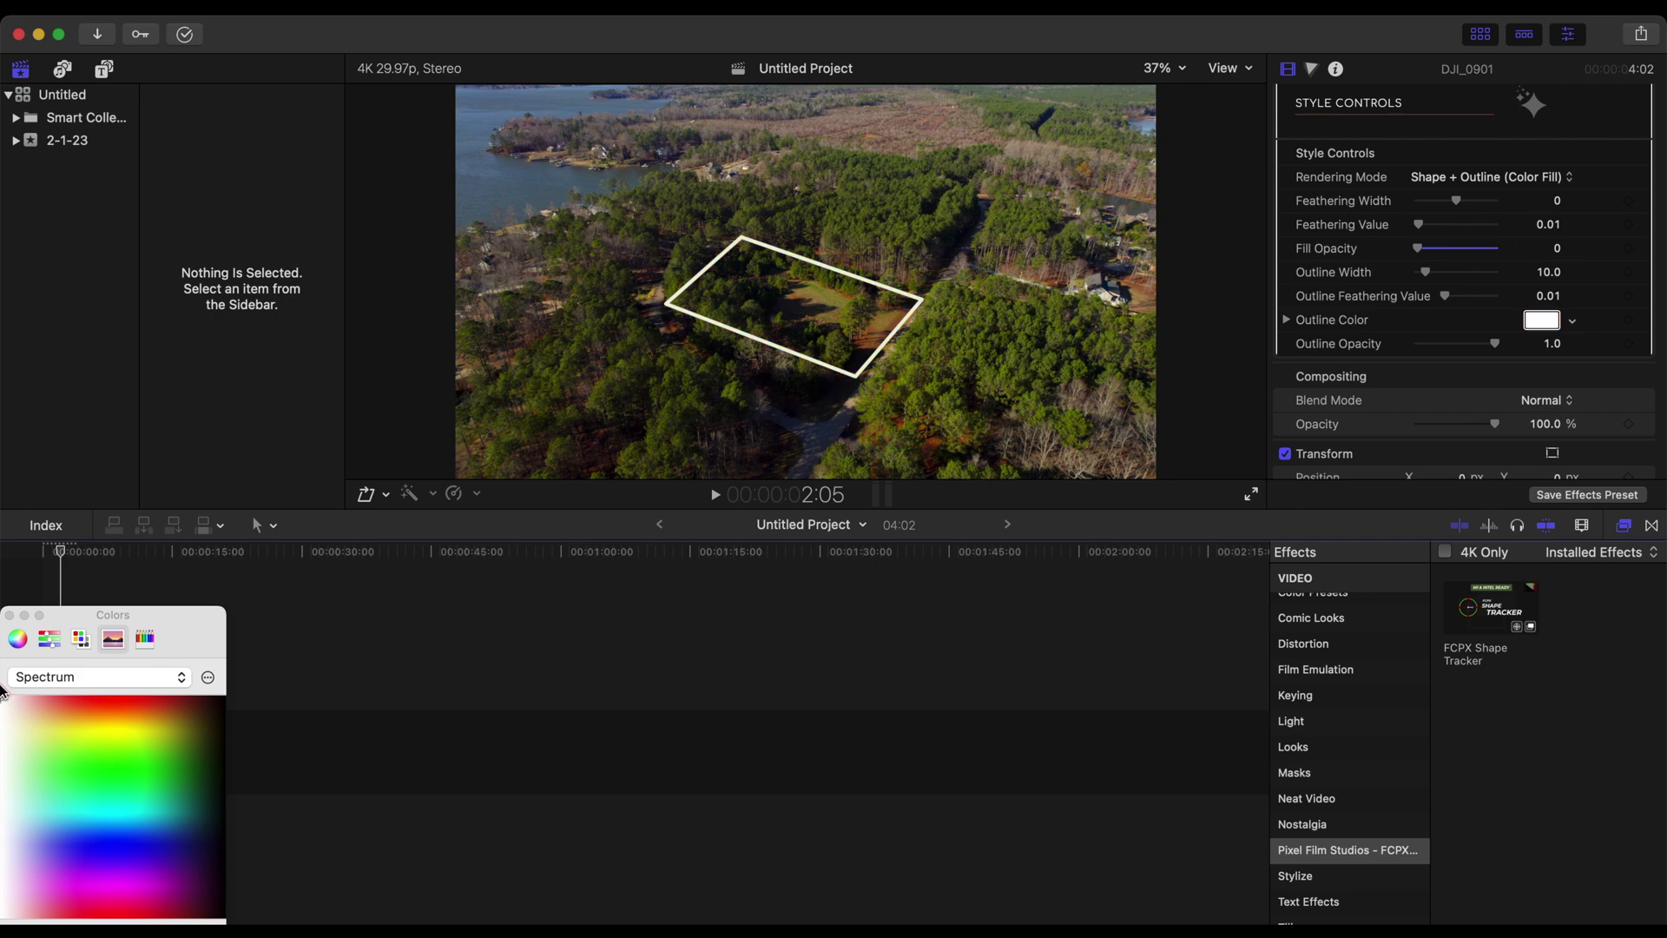
{"action": "left_click", "coordinate": [10, 615]}
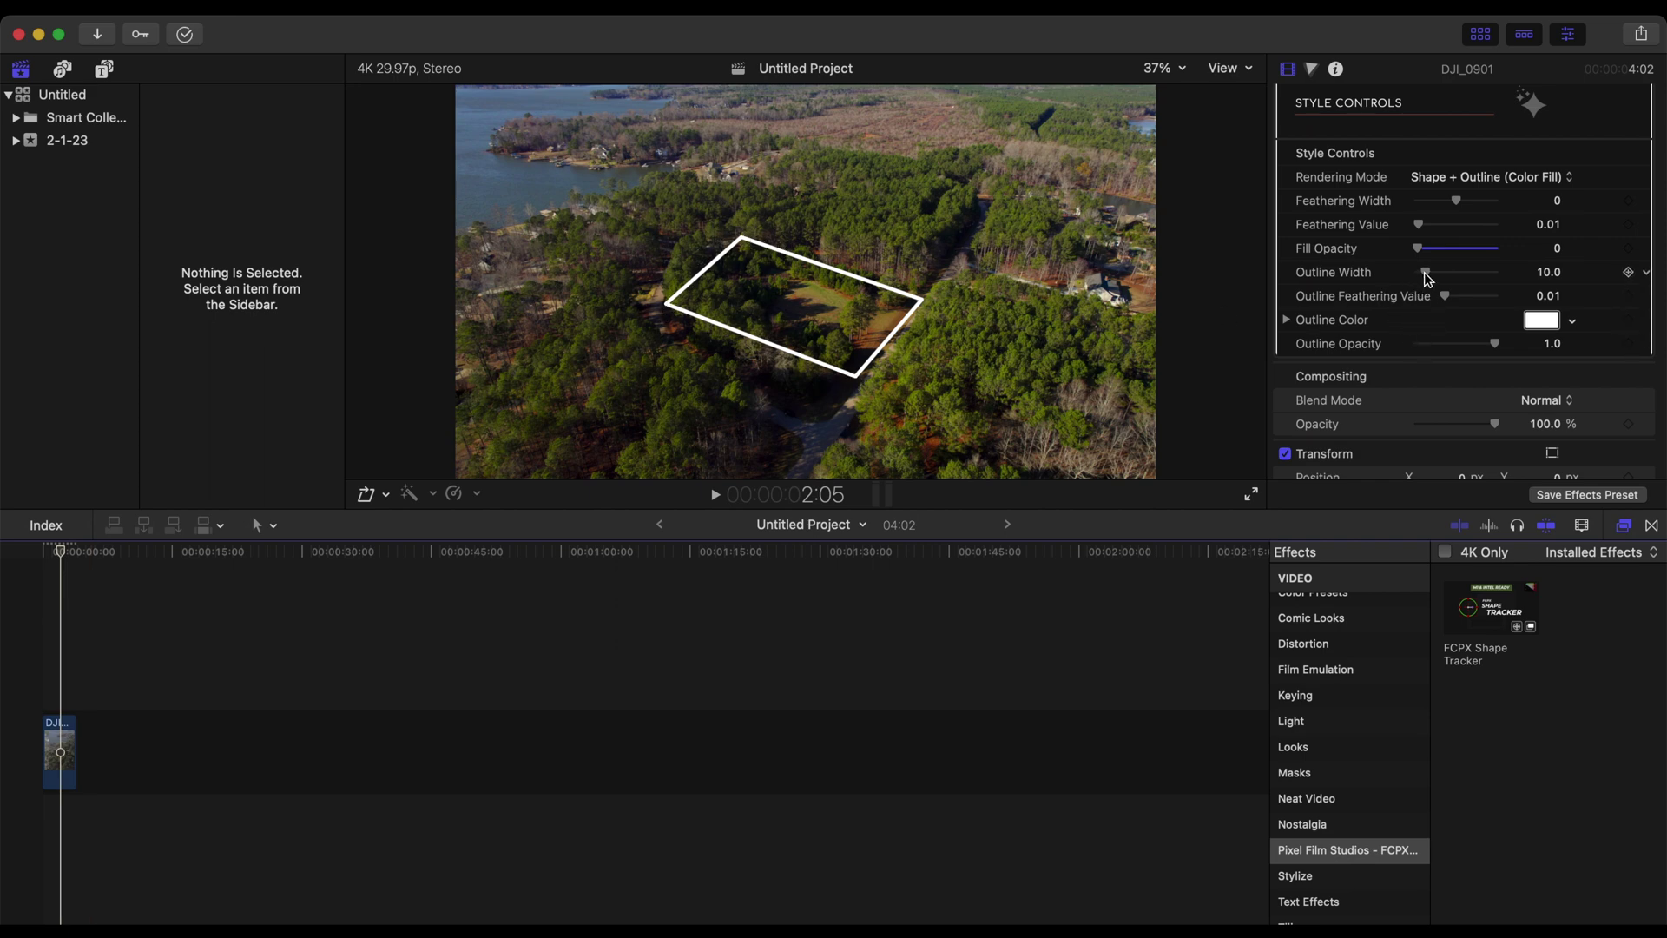
{"action": "left_click_drag", "start_coordinate": [1424, 274], "coordinate": [1420, 273]}
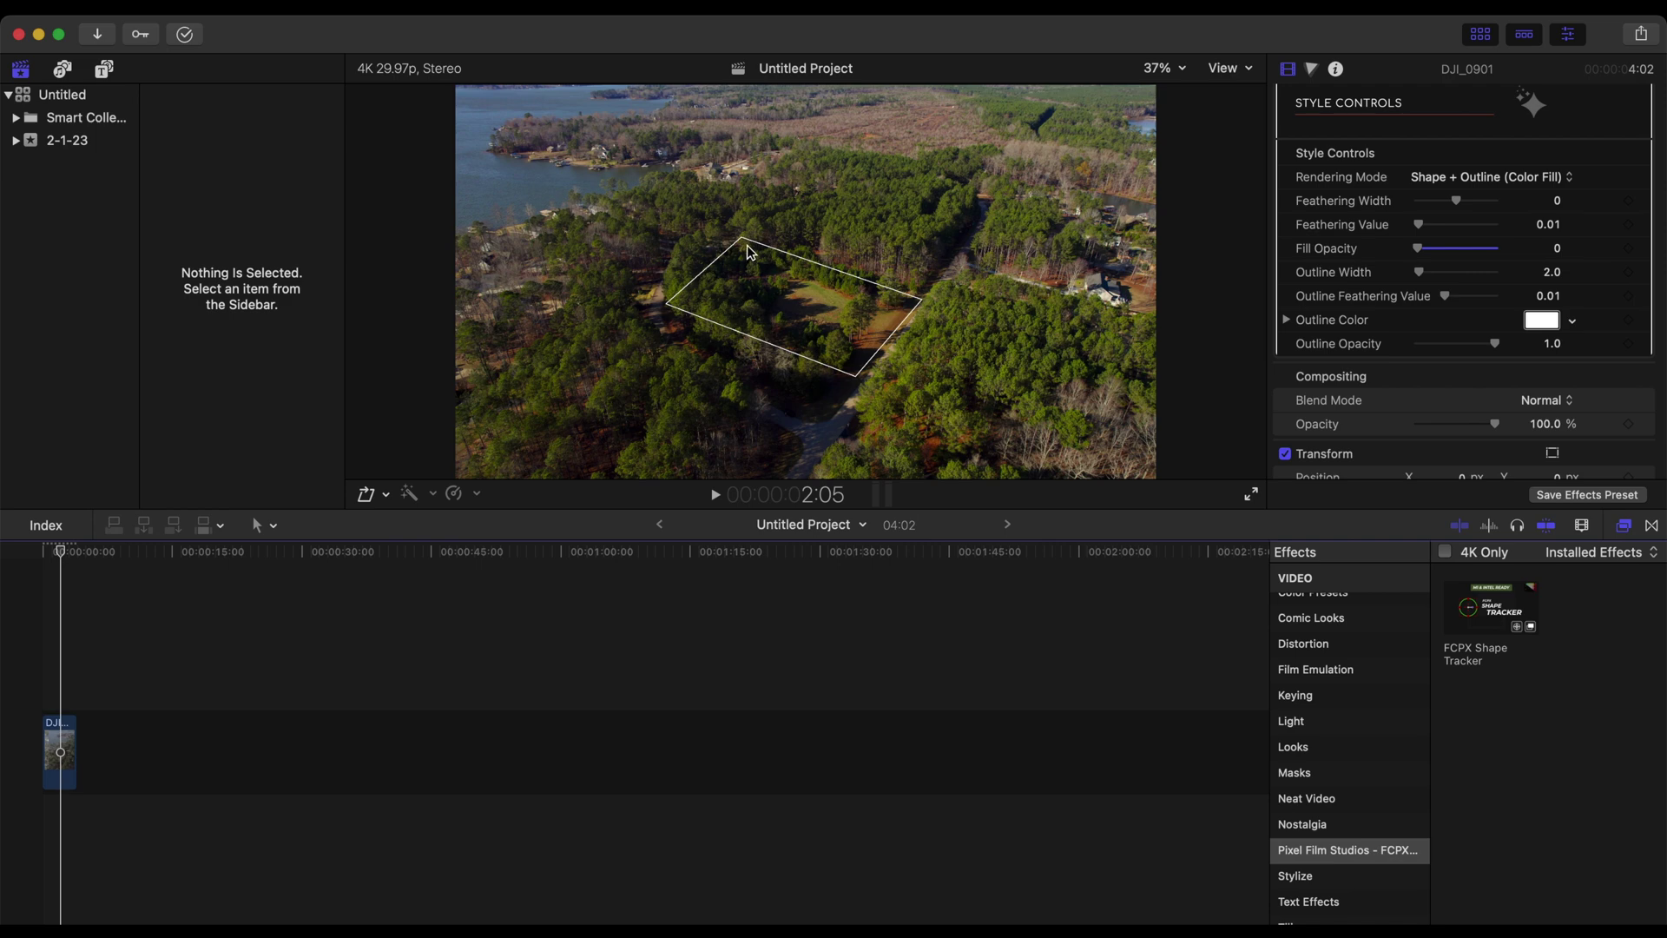
{"action": "key", "text": "Home"}
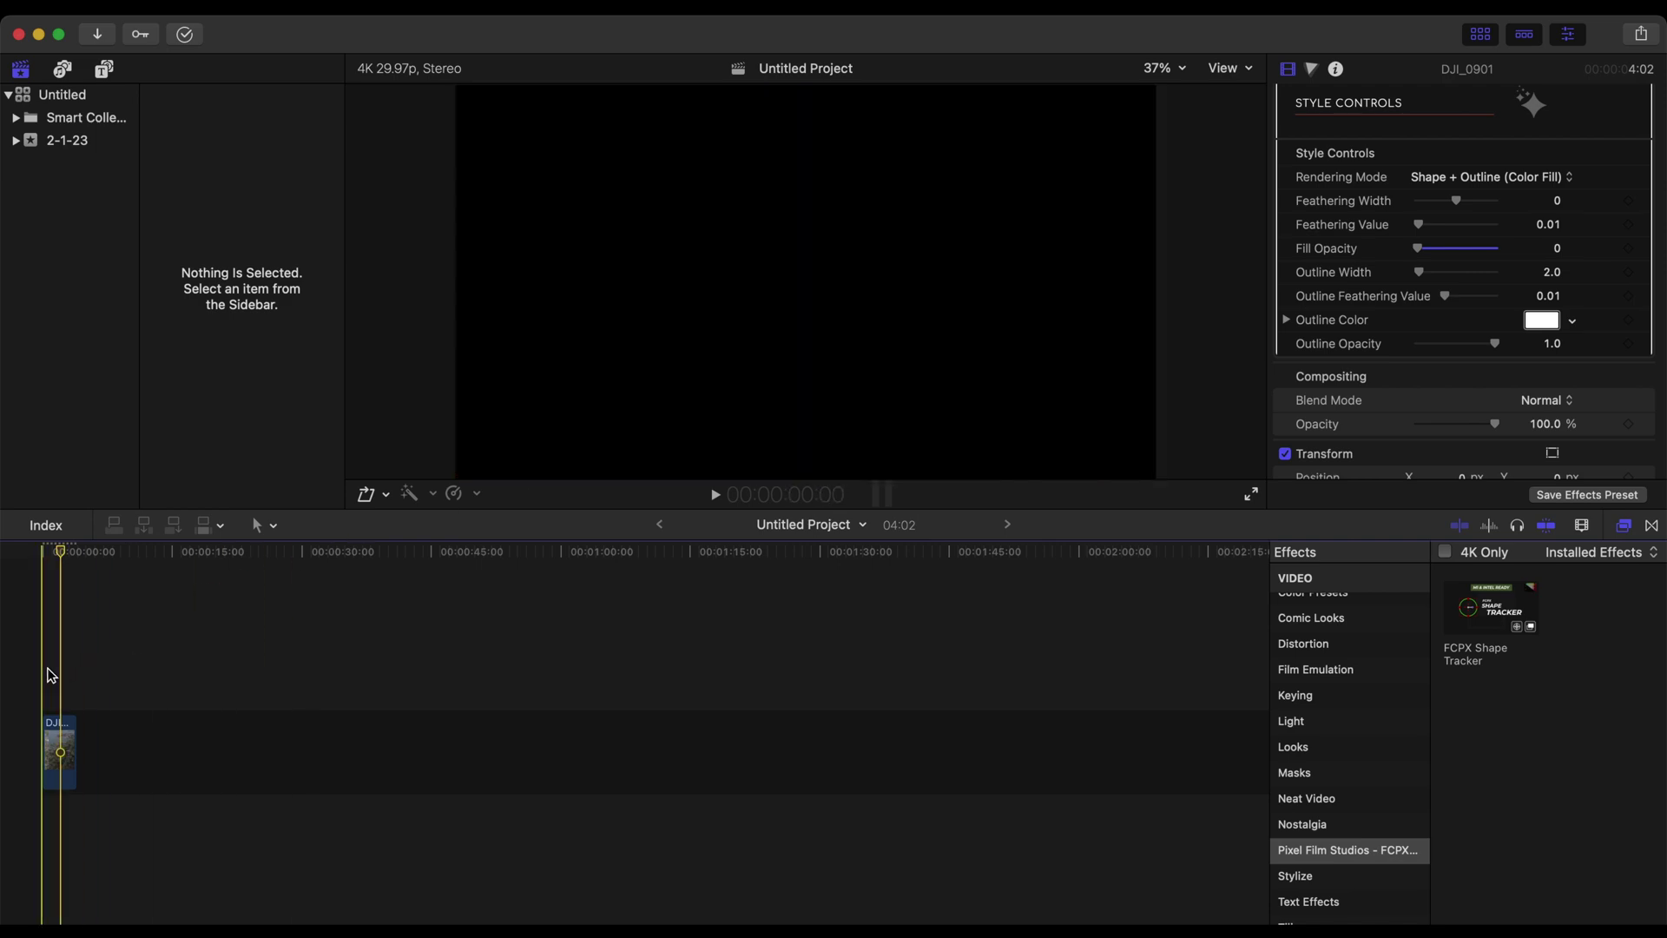
{"action": "key", "text": "space"}
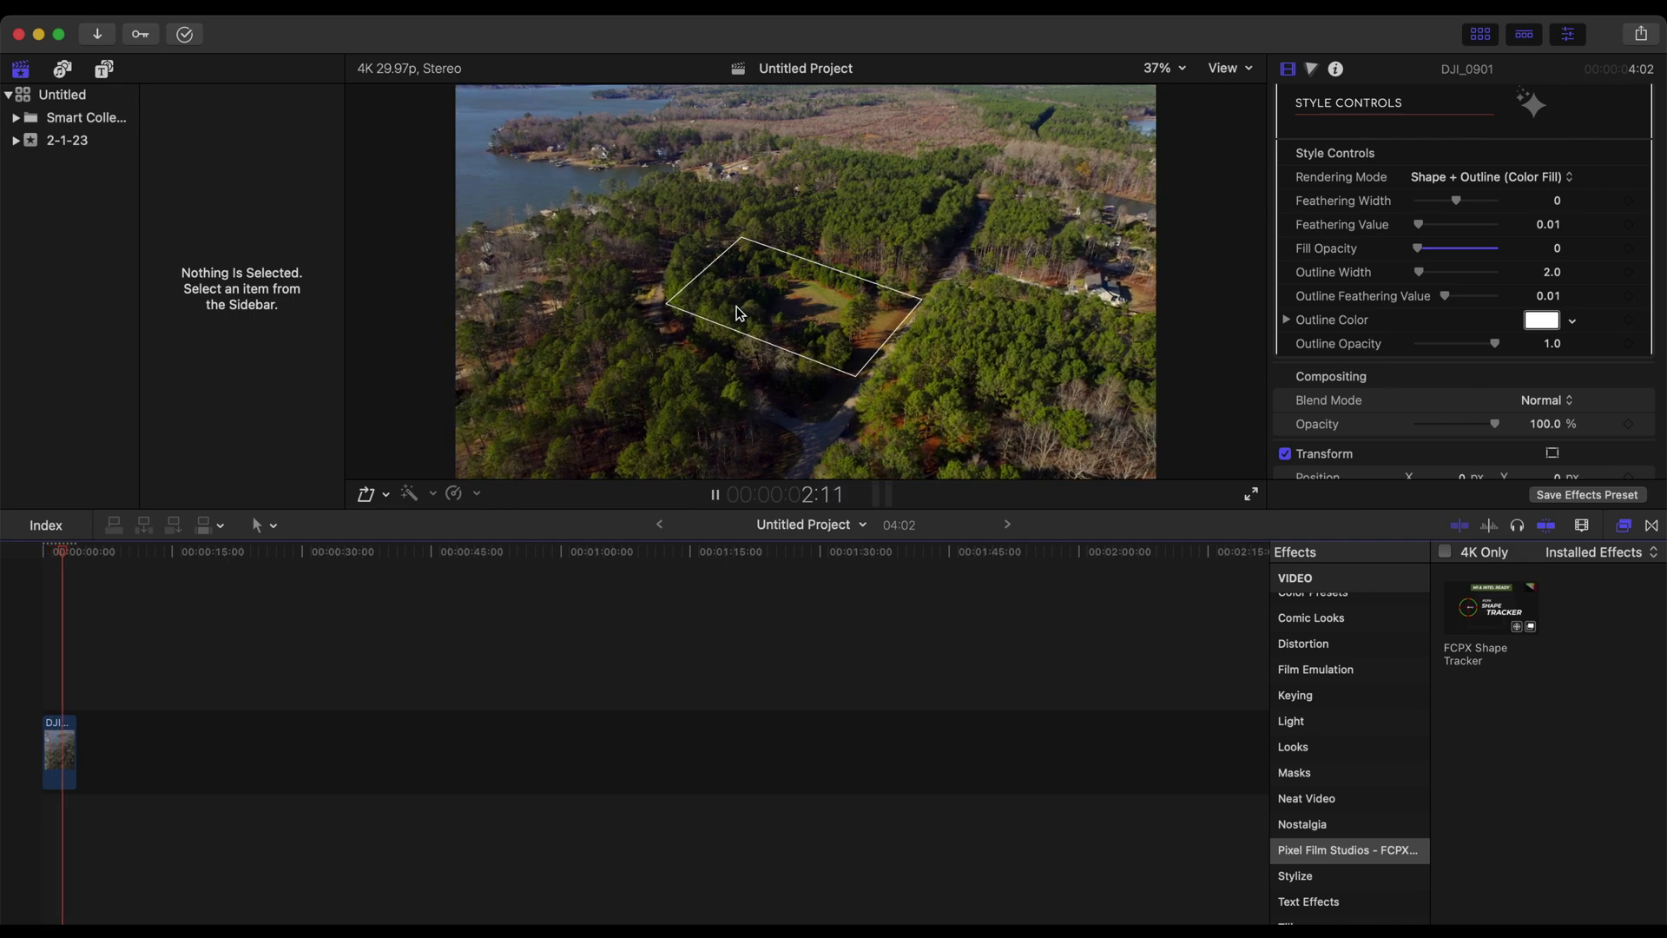
{"action": "left_click", "coordinate": [11, 692]}
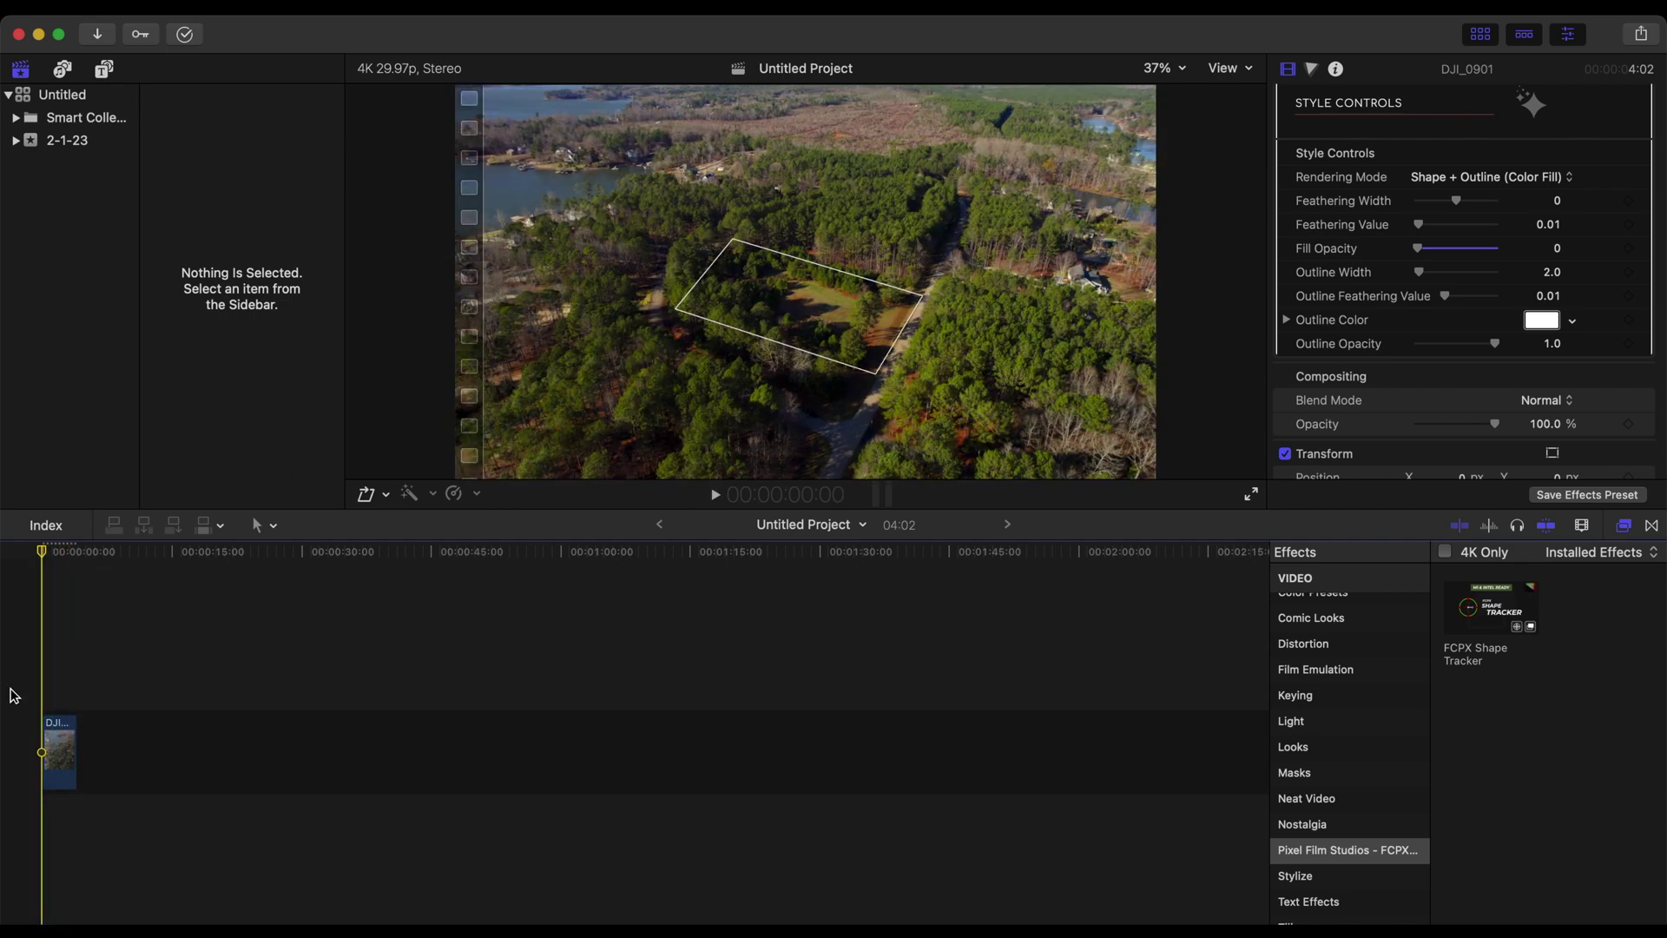
{"action": "key", "text": "space"}
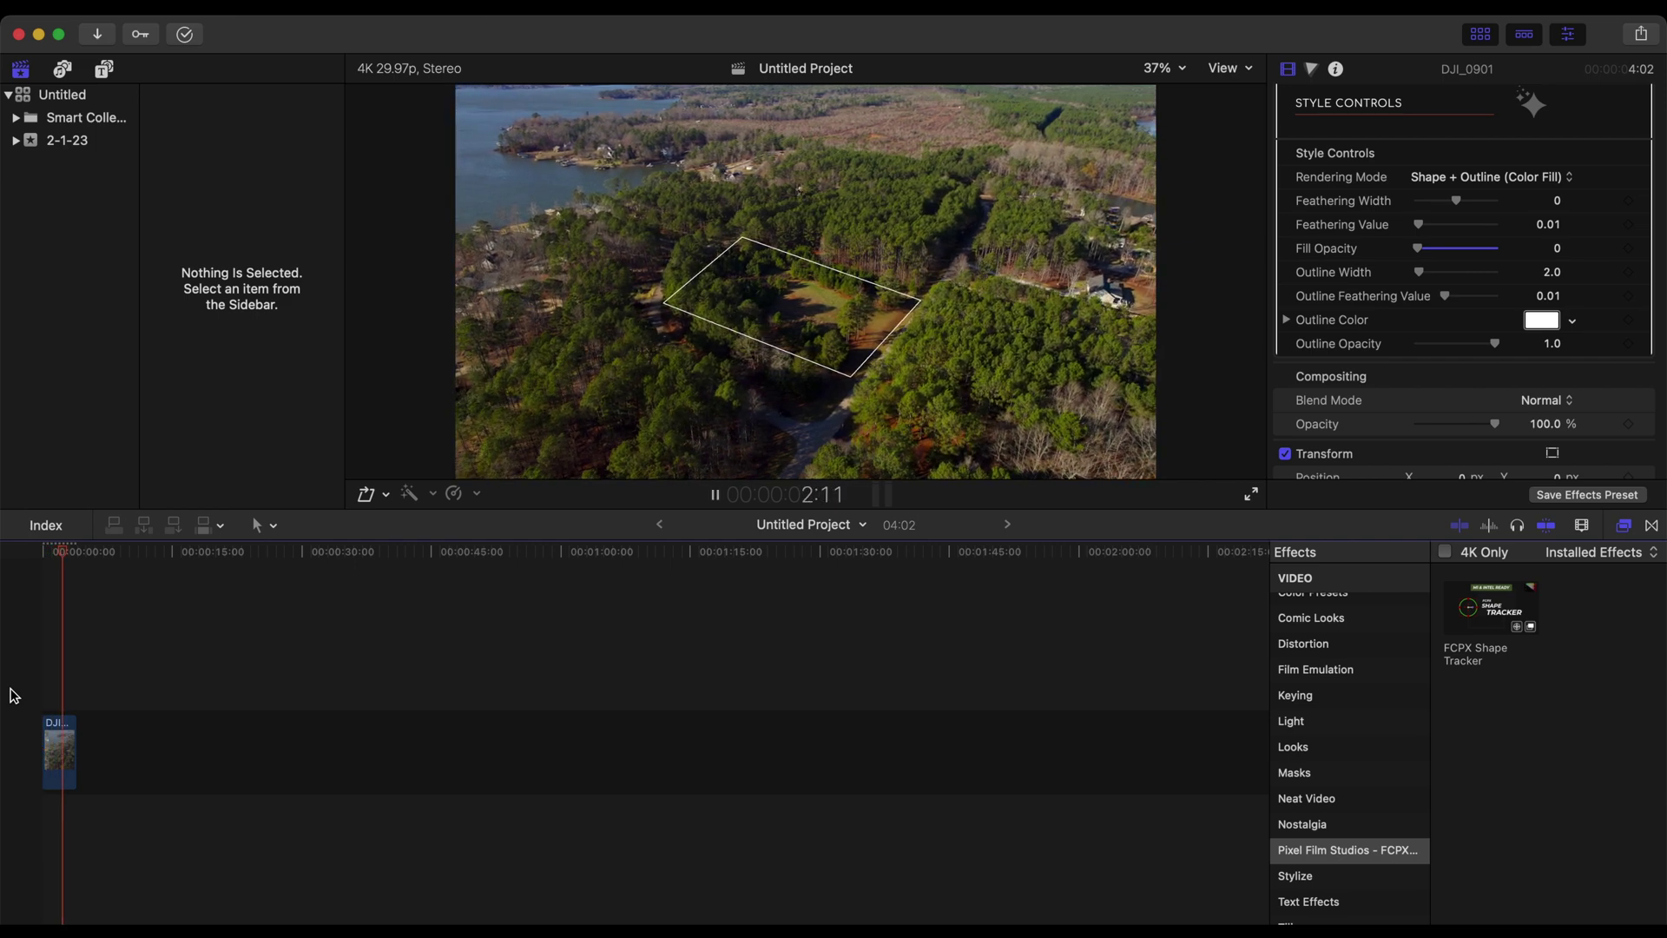
{"action": "left_click", "coordinate": [12, 694]}
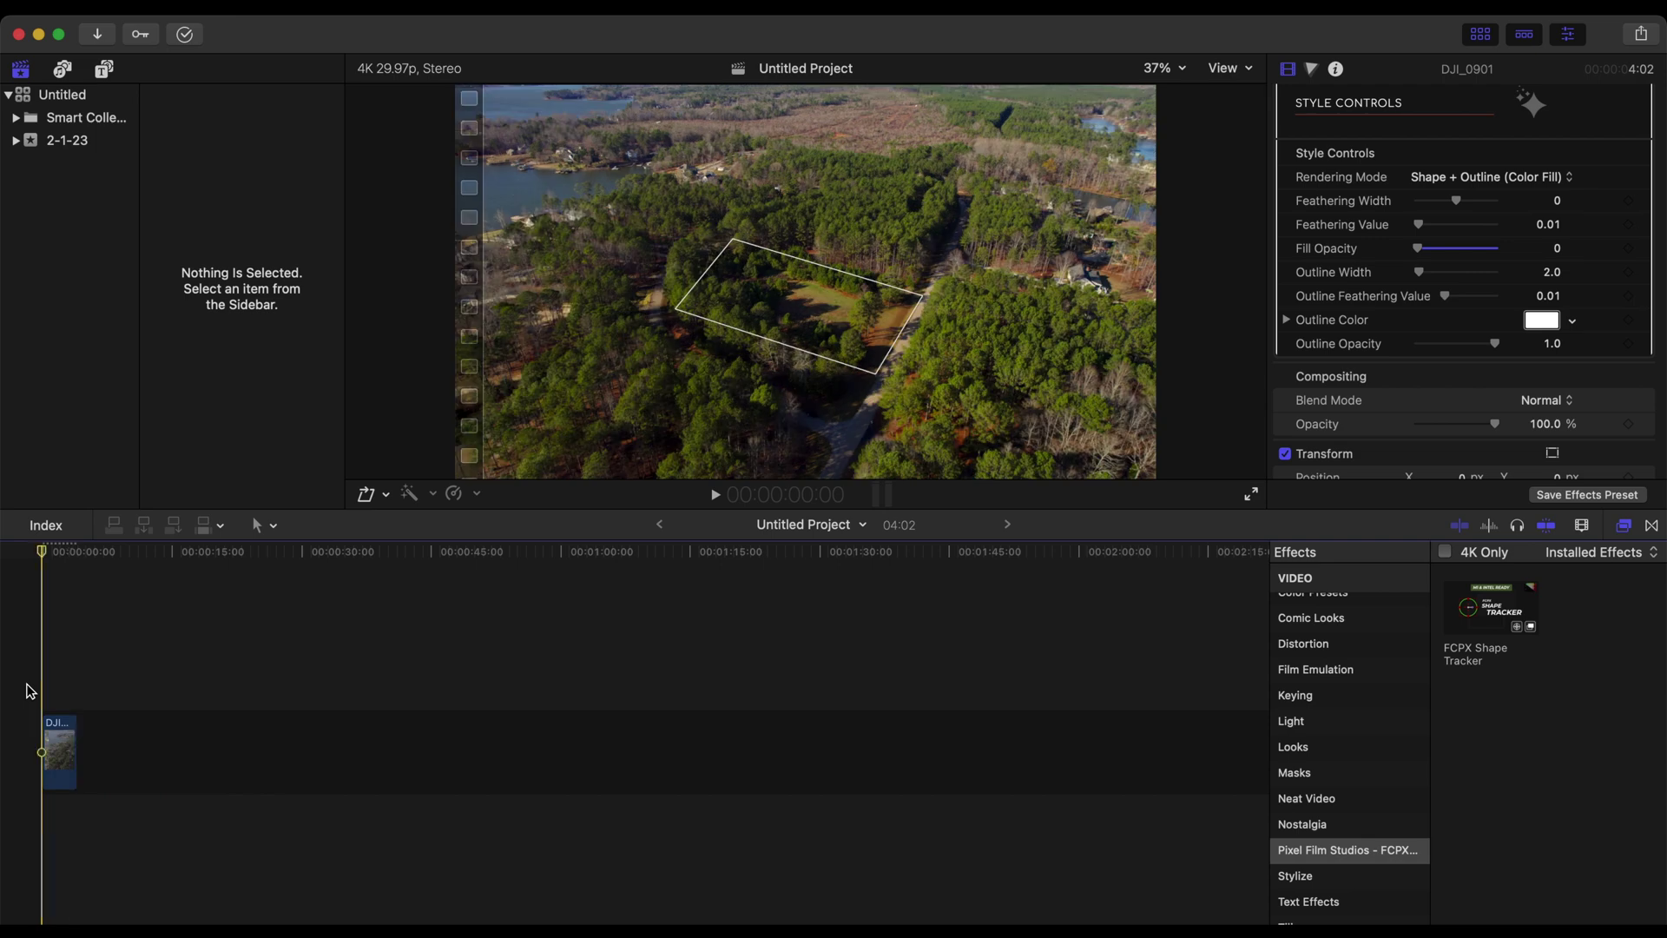